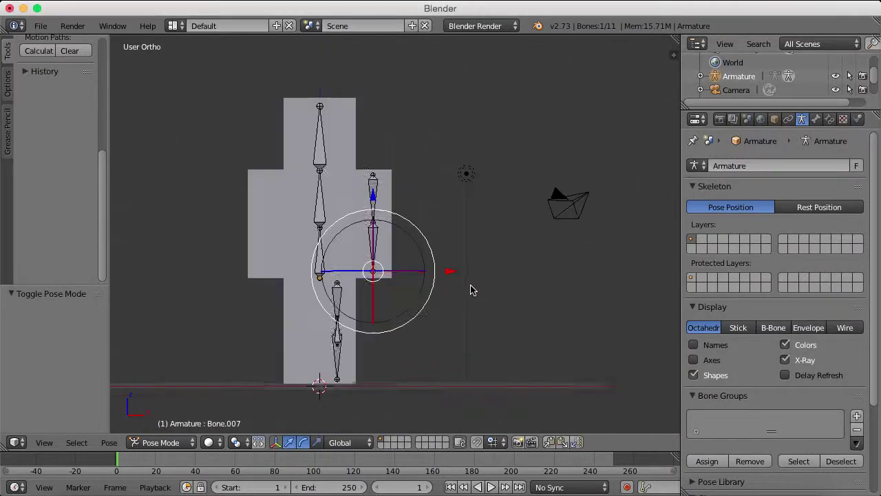
Examine the rig's arm and leg bones from several angles and try rotating the lower arm bone
middle_drag(472, 291, 482, 265)
scroll(387, 303, up, 6)
middle_drag(423, 301, 364, 254)
scroll(388, 303, down, 2)
scroll(365, 278, up, 3)
right_click(360, 272)
key(r)
right_click(371, 281)
scroll(338, 303, down, 3)
scroll(338, 302, up, 3)
scroll(365, 259, down, 4)
scroll(415, 260, up, 4)
scroll(365, 255, up, 2)
scroll(407, 271, down, 5)
middle_drag(409, 273, 390, 278)
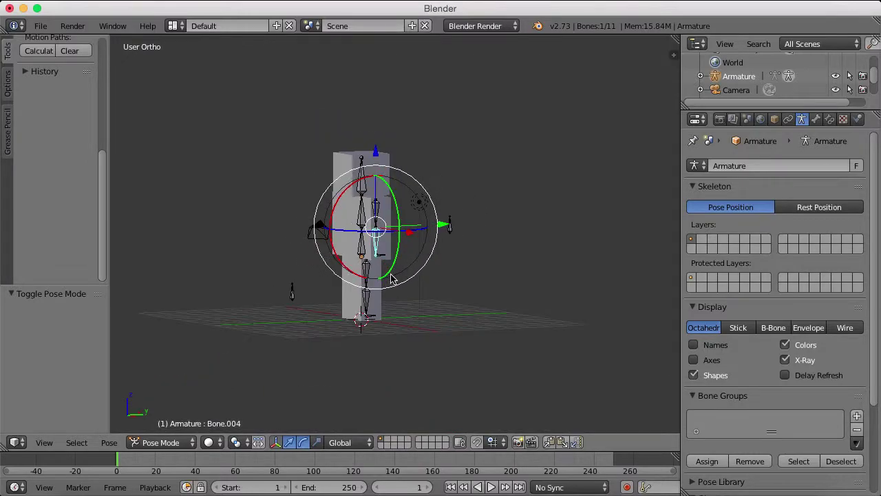
Turn on the display of bone names for the armature
scroll(390, 278, up, 2)
click(693, 345)
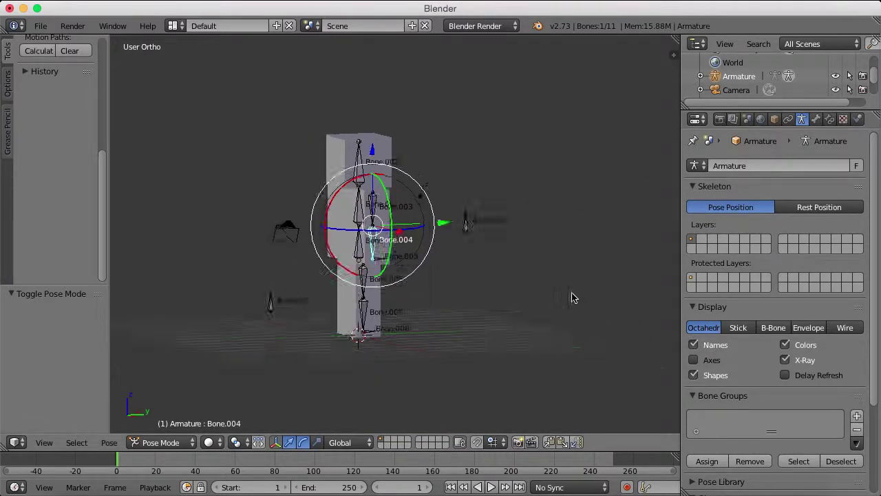
Examine the labelled arm bones and the detached pole bone, Bone.009, from several angles
middle_drag(572, 296, 626, 291)
scroll(336, 252, up, 3)
middle_drag(335, 233, 379, 234)
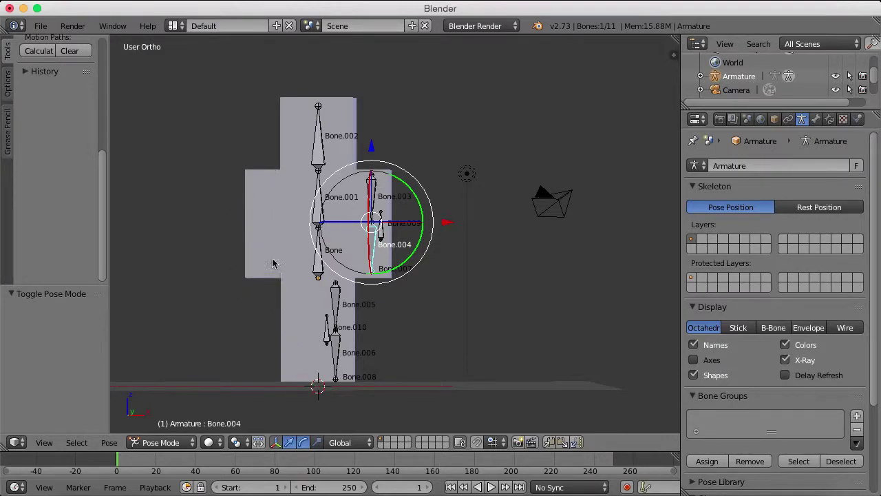
scroll(460, 186, down, 3)
middle_drag(515, 196, 384, 245)
scroll(384, 245, up, 5)
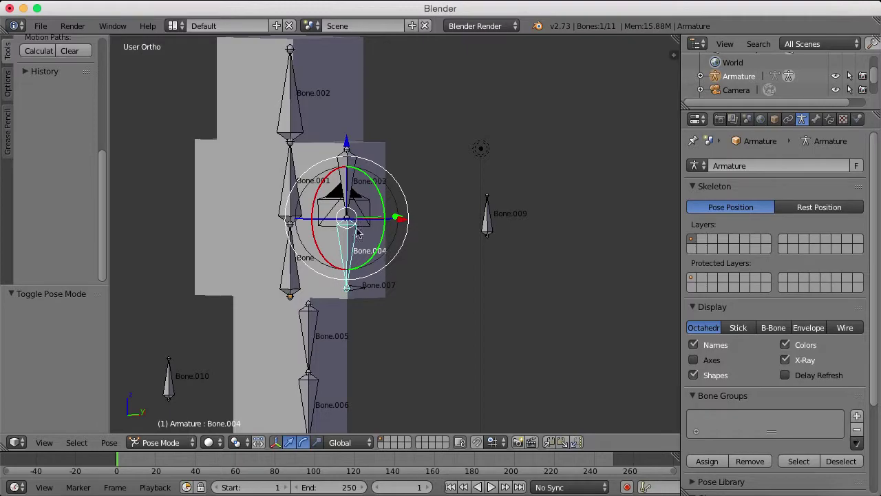
middle_drag(330, 266, 485, 234)
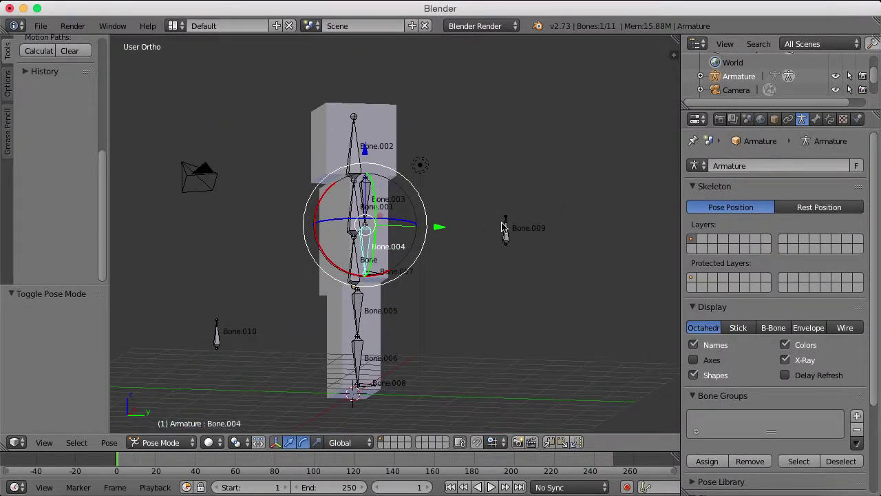
right_click(485, 235)
middle_drag(578, 157, 472, 189)
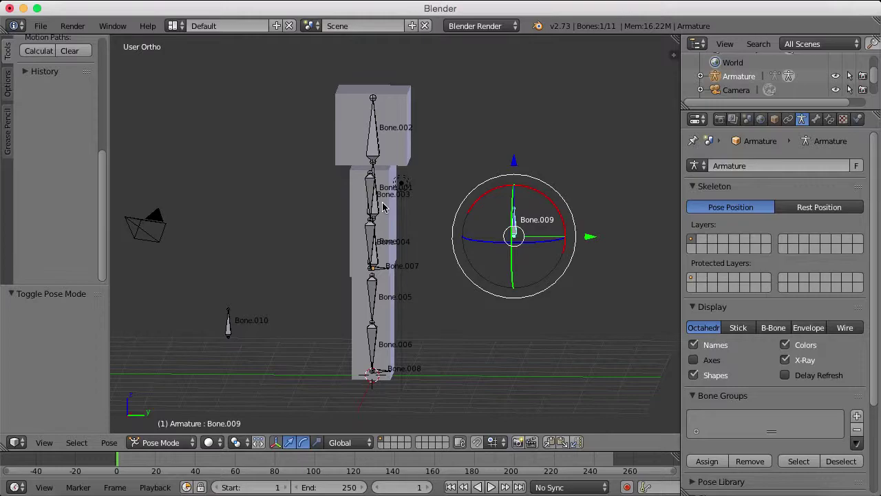
middle_drag(383, 207, 428, 213)
scroll(441, 227, up, 4)
middle_drag(380, 234, 460, 205)
scroll(440, 226, down, 3)
scroll(355, 280, up, 3)
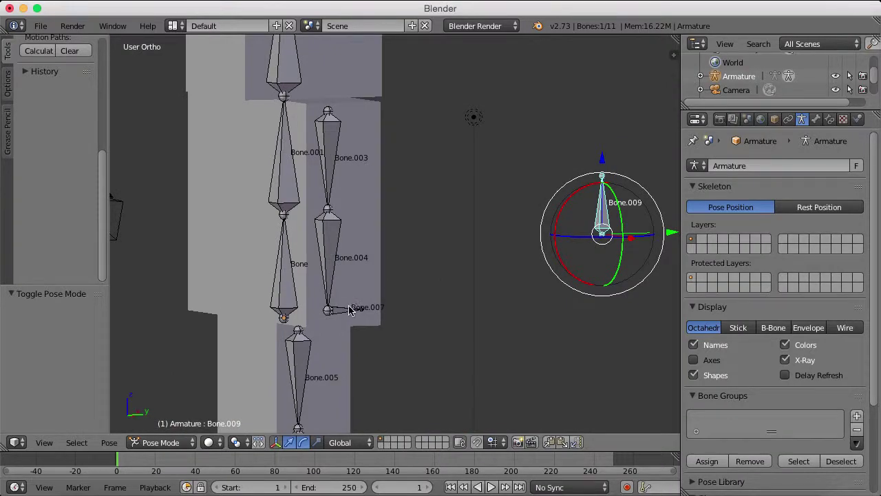
Add an Inverse Kinematics constraint to the lower arm bone, Bone.004, with the hand bone, Bone.007, as its target
right_click(349, 310)
right_drag(467, 192, 340, 218)
right_click(351, 222)
right_click(335, 313)
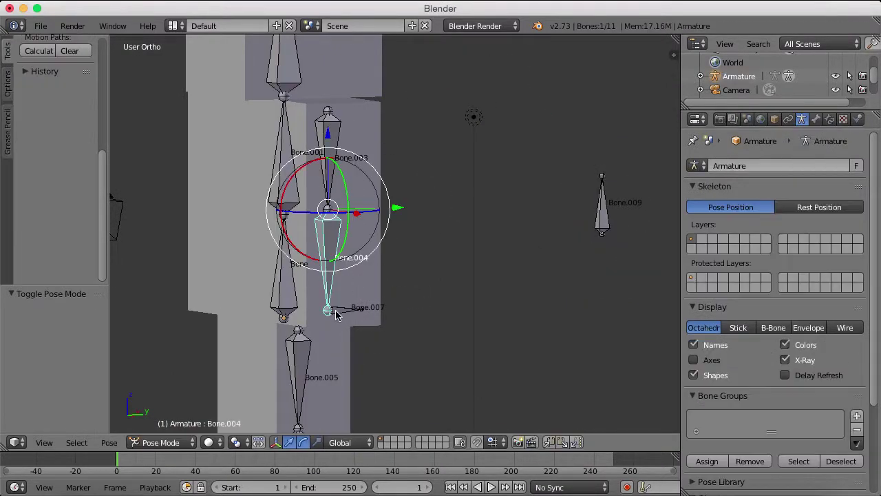
right_click(342, 314)
scroll(508, 255, down, 2)
scroll(260, 364, up, 6)
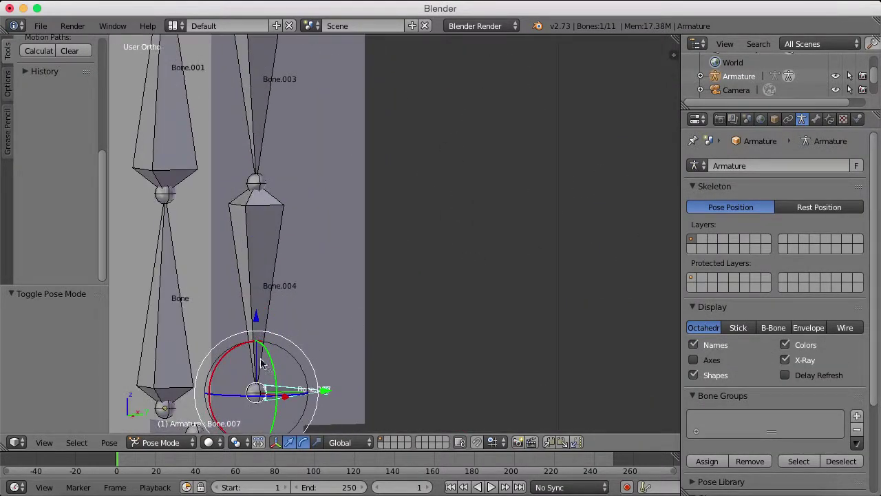
shift+right_click(250, 303)
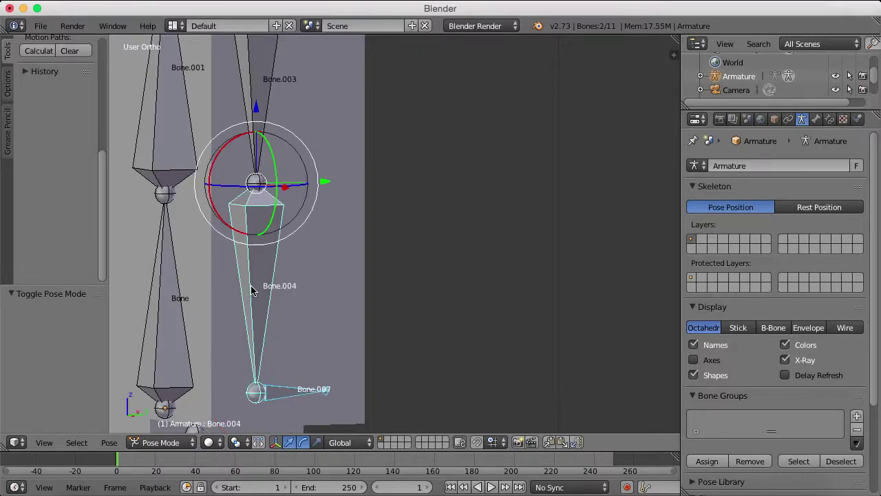
scroll(252, 292, down, 5)
key(ctrl+shift+c)
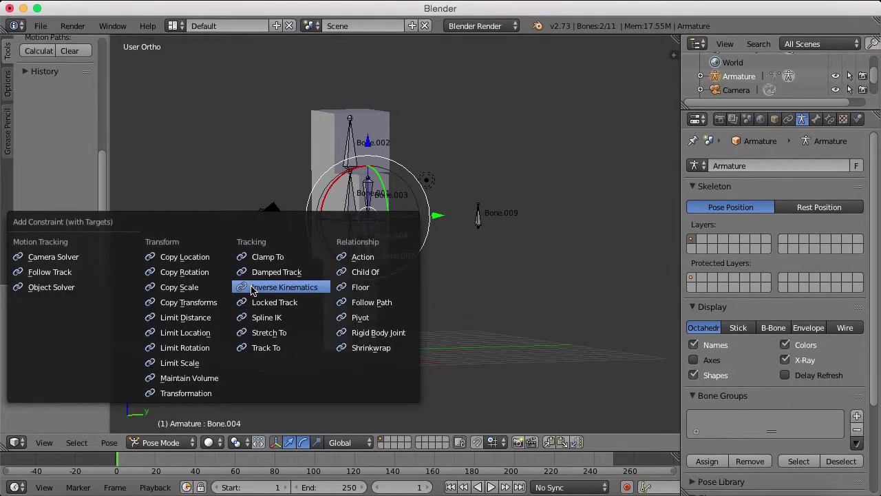
click(252, 289)
scroll(383, 245, up, 3)
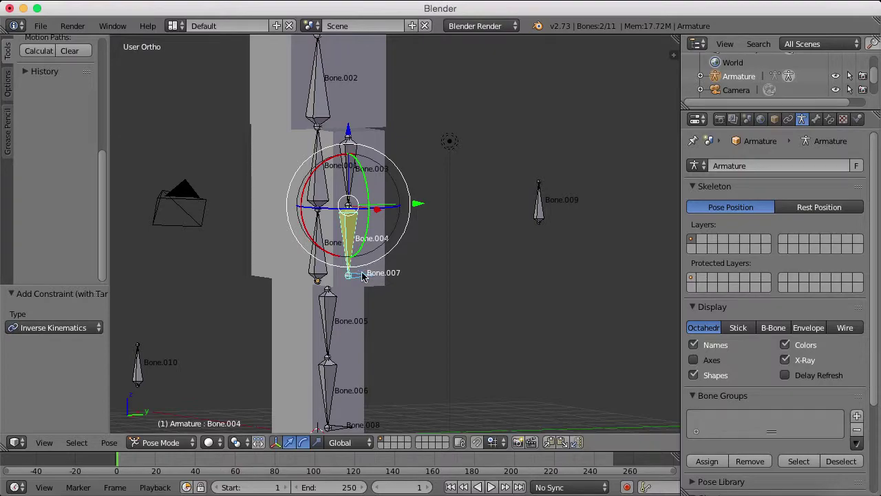
Clear the parent of the hand bone, Bone.007, in Edit Mode and return to Pose Mode
right_click(362, 276)
key(r)
click(369, 270)
key(Tab)
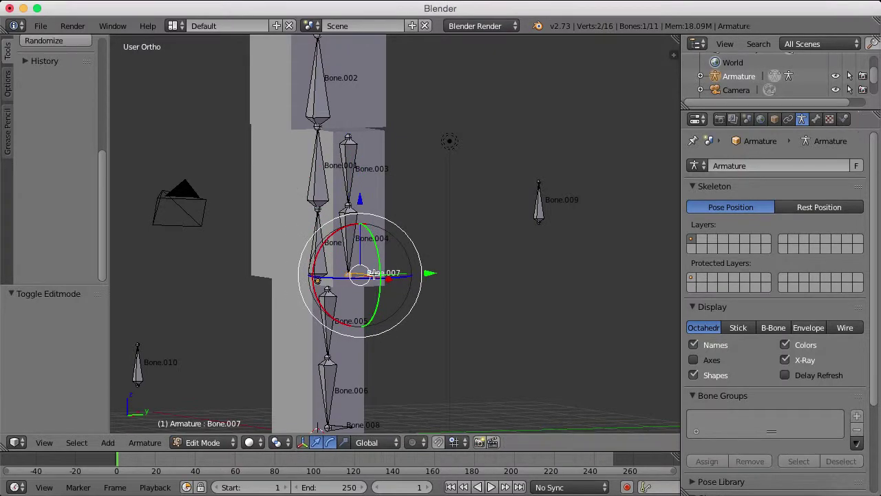
scroll(376, 277, up, 3)
key(ctrl+p)
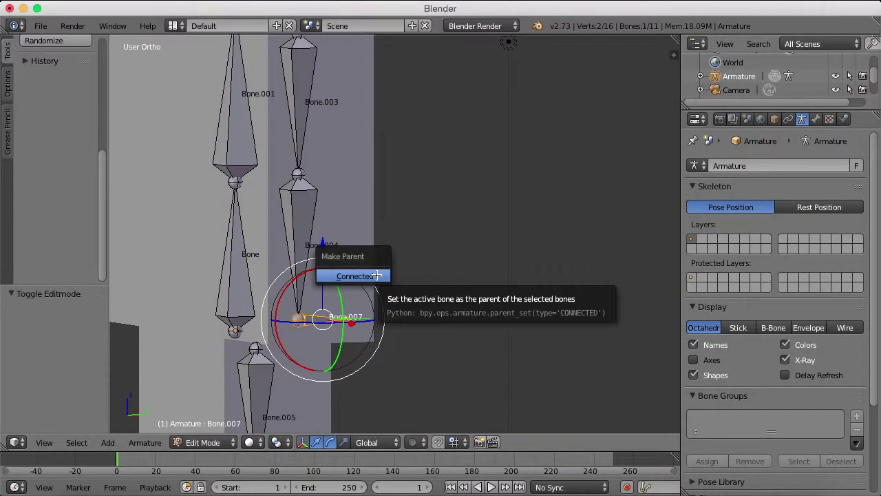
key(alt+p)
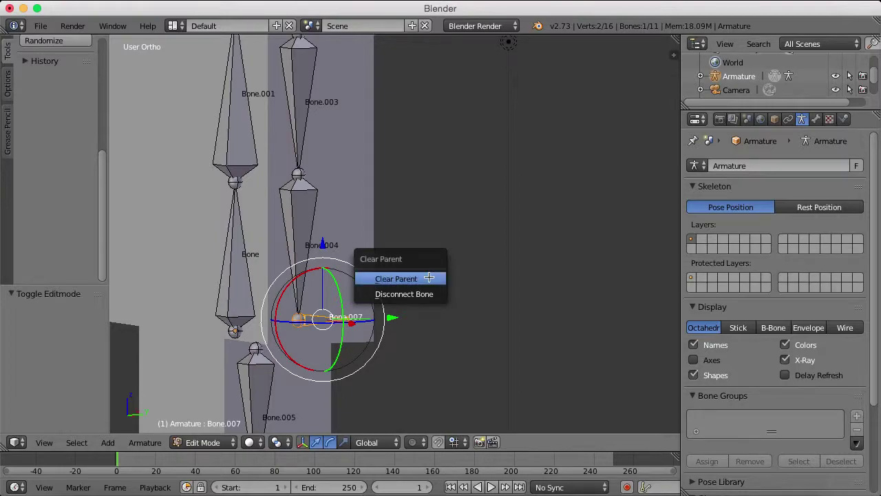
click(421, 278)
key(ctrl+Tab)
Test the arm's IK by moving Bone.007 freely, along Z and along Y, and undo the moves
key(g)
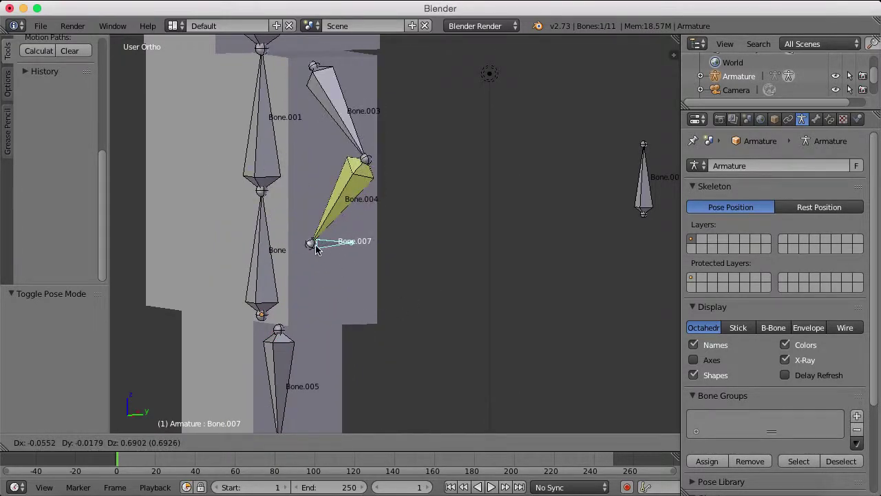
right_click(317, 246)
scroll(316, 248, down, 4)
middle_drag(316, 248, 279, 252)
scroll(358, 213, up, 1)
drag(357, 209, 367, 177)
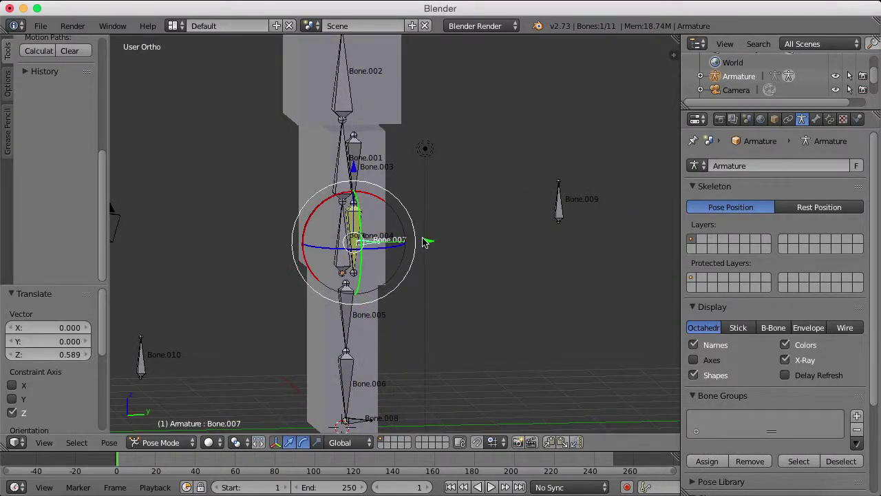
drag(424, 241, 464, 220)
scroll(460, 224, down, 2)
middle_drag(417, 232, 457, 234)
scroll(457, 227, up, 4)
key(ctrl+z)
key(ctrl+z)
scroll(461, 195, down, 3)
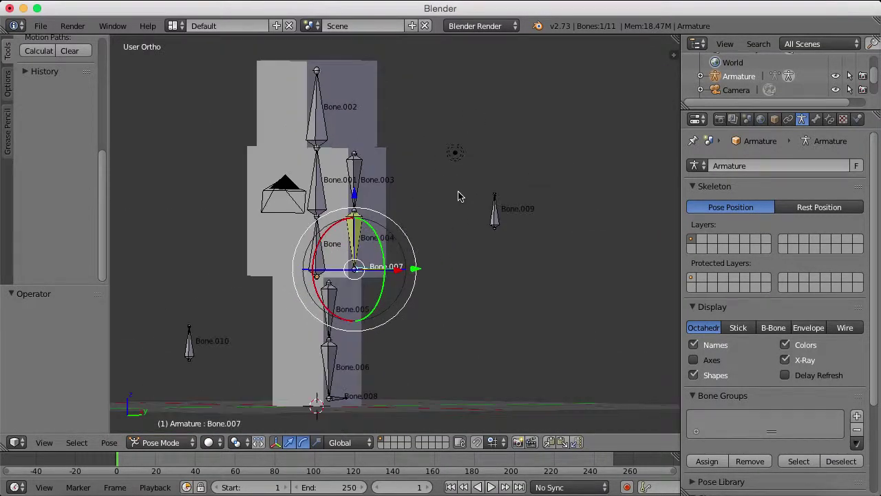
Set the chain length of Bone.004's IK constraint to 2
middle_drag(461, 194, 418, 236)
scroll(418, 236, up, 4)
right_drag(333, 310, 235, 222)
right_click(233, 222)
scroll(233, 221, down, 4)
scroll(232, 221, up, 5)
right_click(287, 255)
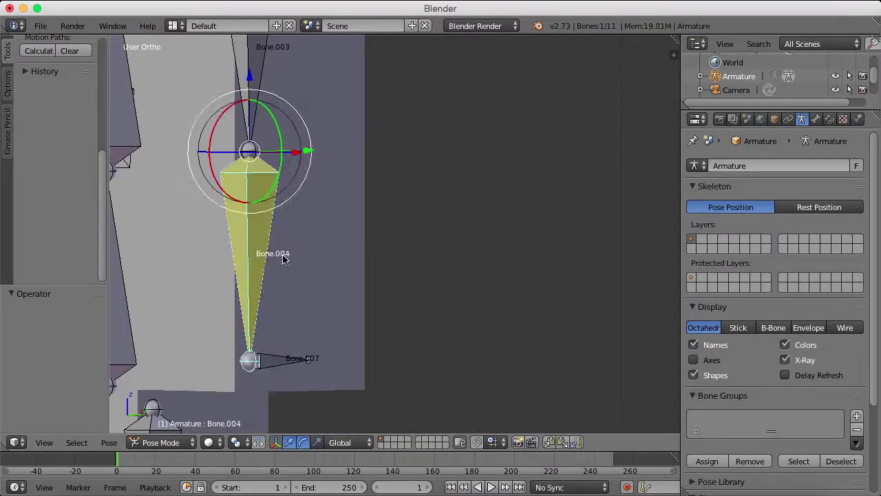
scroll(397, 329, down, 1)
click(815, 119)
click(829, 119)
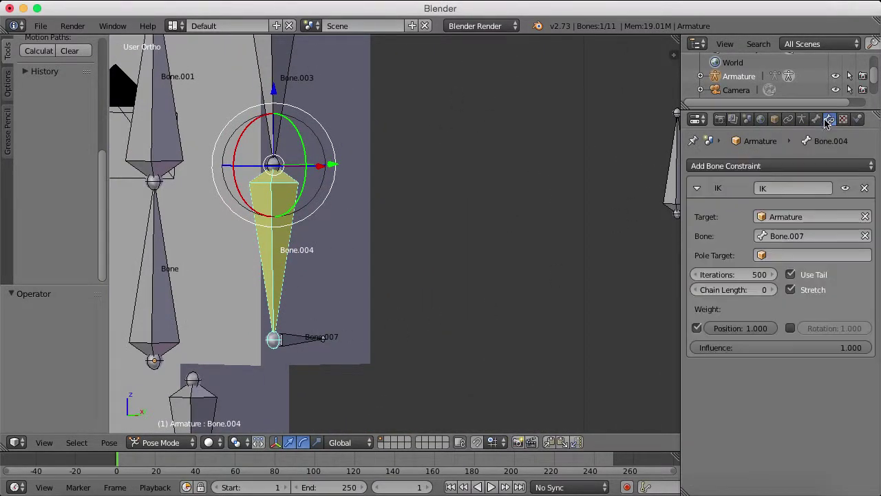
click(773, 290)
click(773, 290)
scroll(496, 294, down, 10)
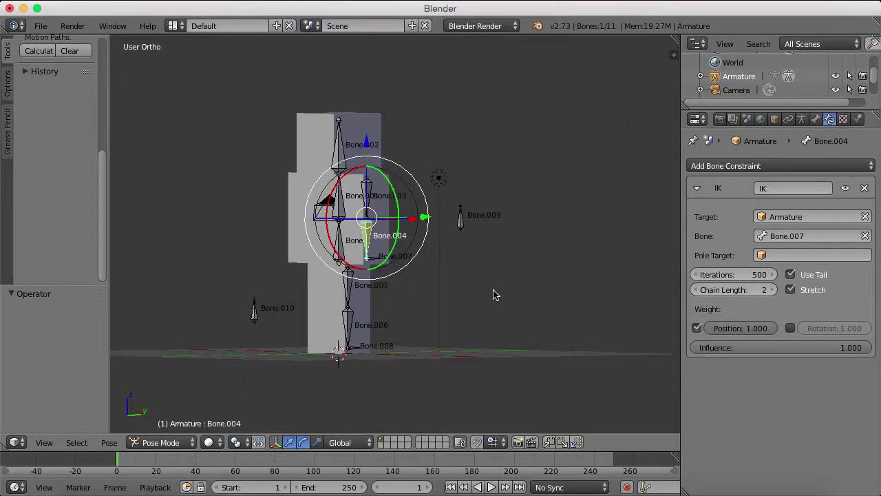
Set the pole target of Bone.004's IK constraint to Armature, with Bone.009 as the pole bone
middle_drag(495, 295, 472, 261)
scroll(433, 295, up, 6)
scroll(447, 283, down, 2)
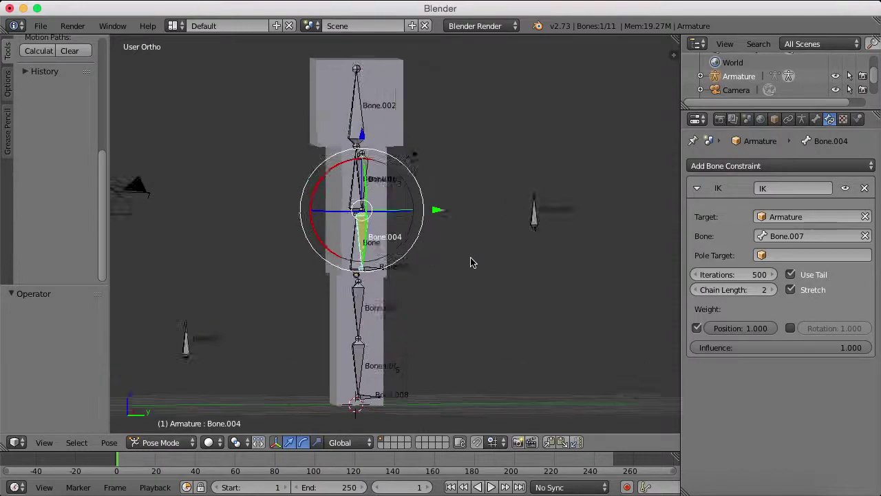
scroll(441, 260, up, 3)
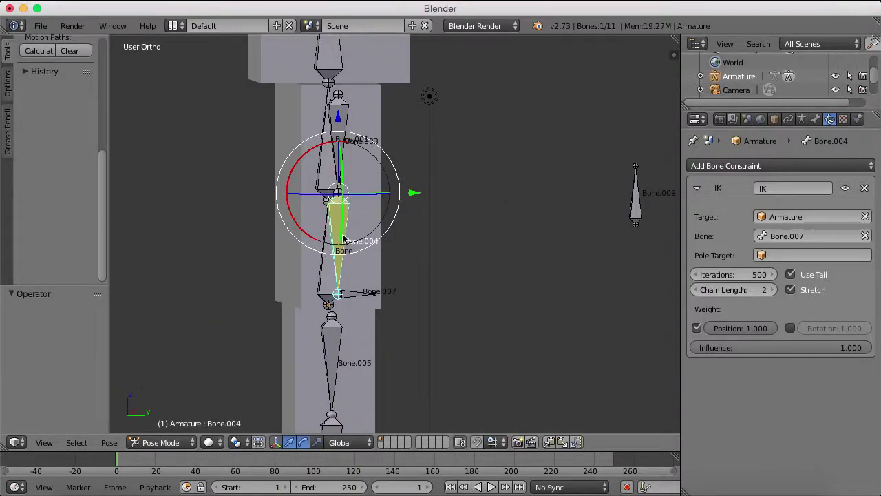
click(797, 255)
click(799, 275)
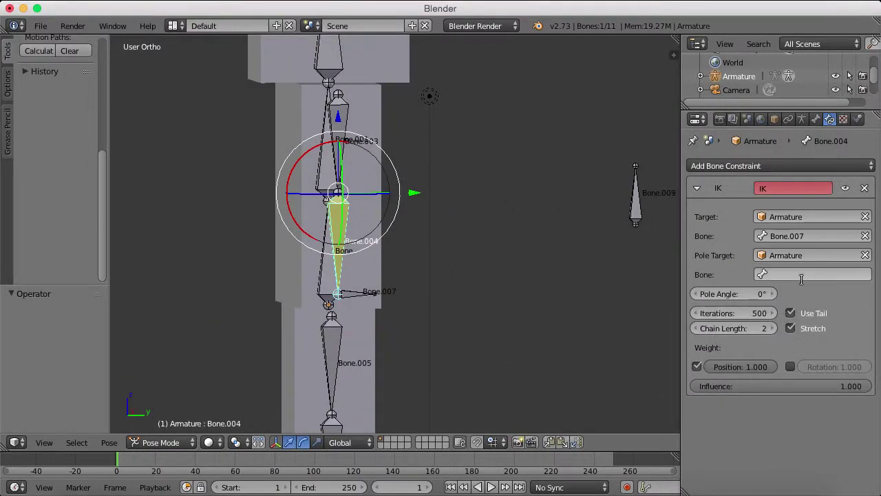
click(802, 275)
click(769, 405)
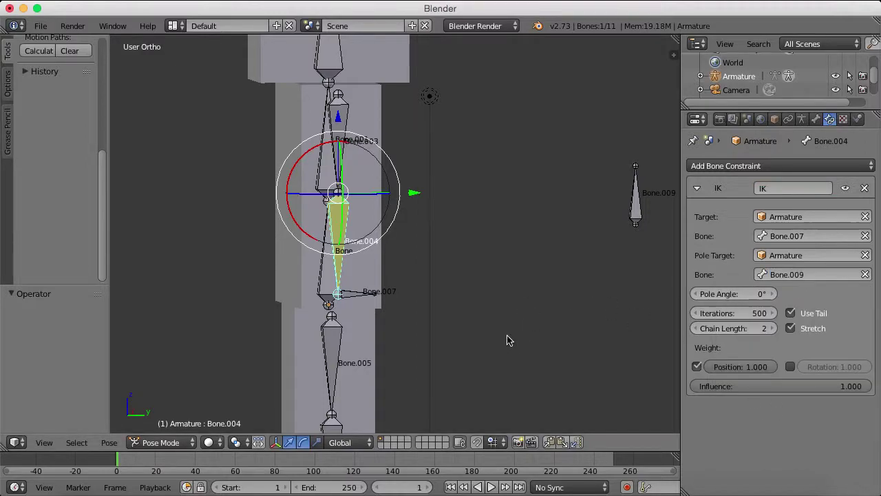
Test the pole setup by moving Bone.007, and remove the pole target from Bone.004's IK constraint
right_click(356, 294)
key(g)
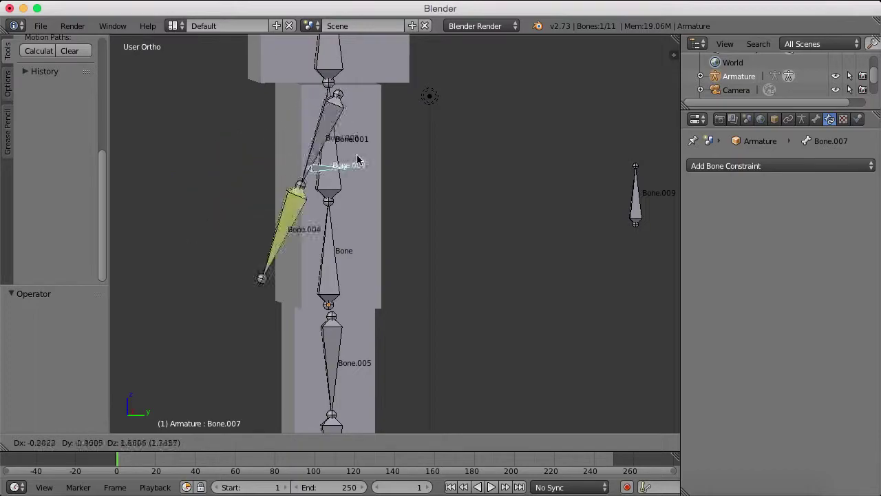
right_click(359, 203)
scroll(604, 206, down, 3)
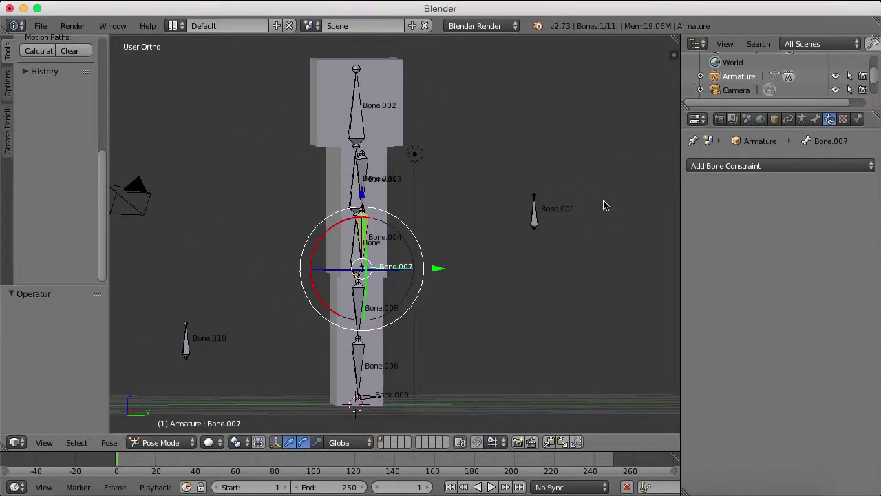
right_click(372, 256)
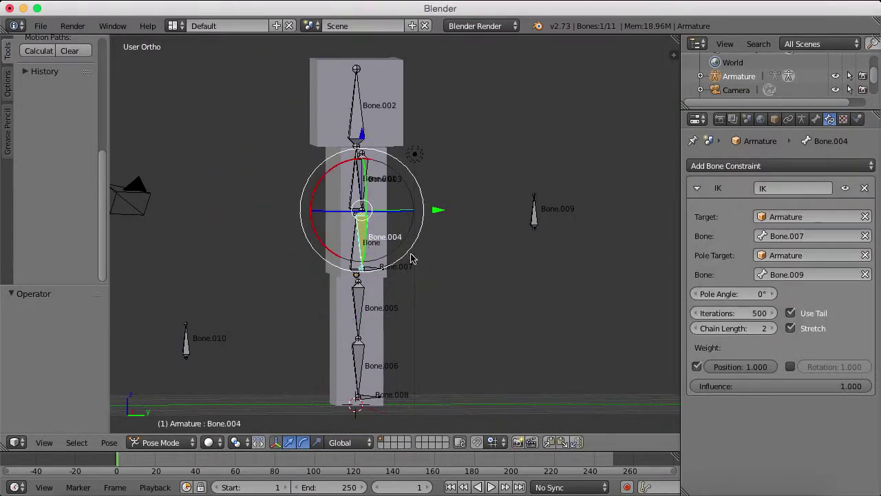
click(866, 255)
Try moving Bone.007 to check how the arm bends without a pole target, and cancel the move
middle_drag(606, 206, 444, 241)
scroll(444, 242, down, 2)
scroll(437, 231, up, 3)
right_click(347, 280)
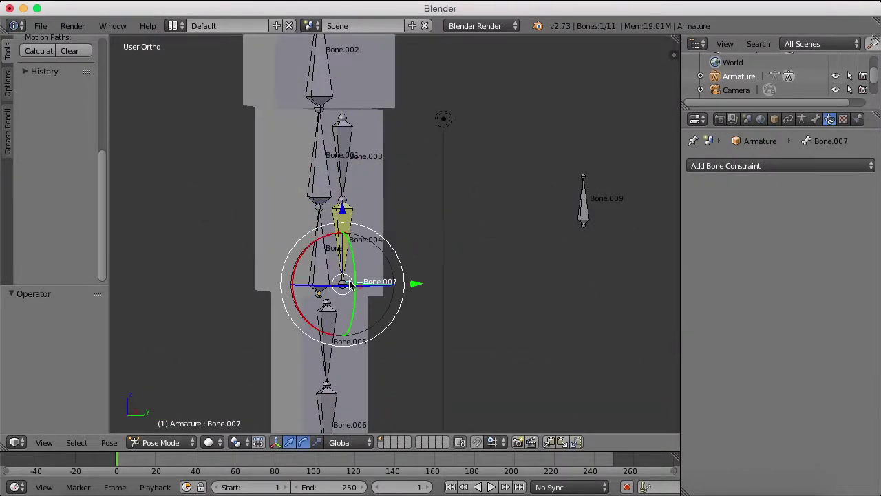
right_click(348, 263)
right_click(349, 268)
key(ctrl+Tab)
right_click(342, 283)
key(g)
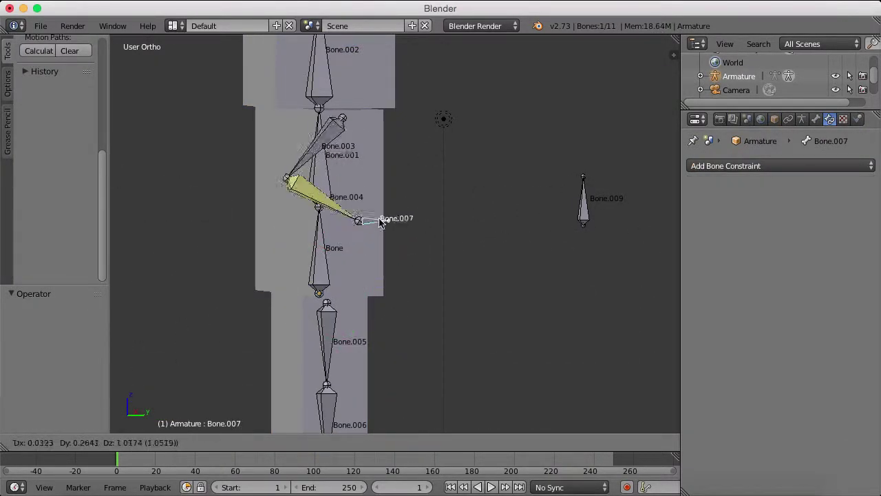
right_click(384, 224)
Add an Inverse Kinematics constraint to the upper arm bone, Bone.003, with Bone.009 as its target
scroll(375, 213, down, 3)
right_click(507, 222)
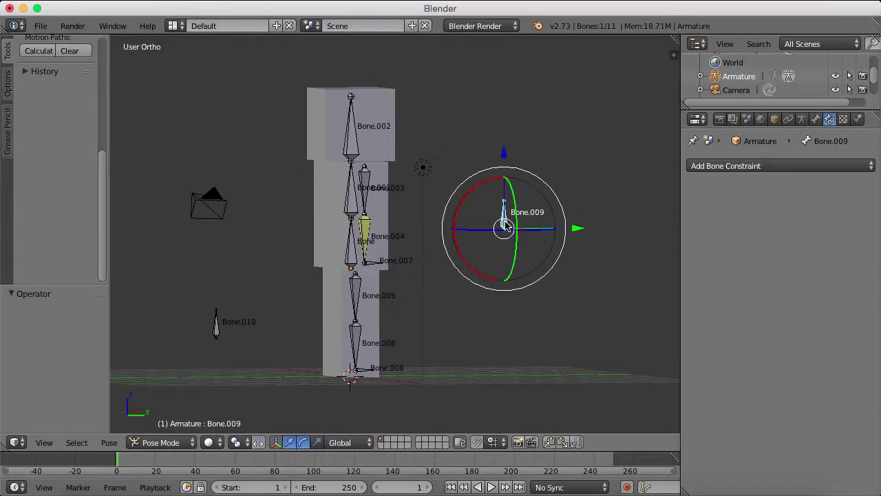
scroll(507, 224, up, 4)
shift+right_click(338, 135)
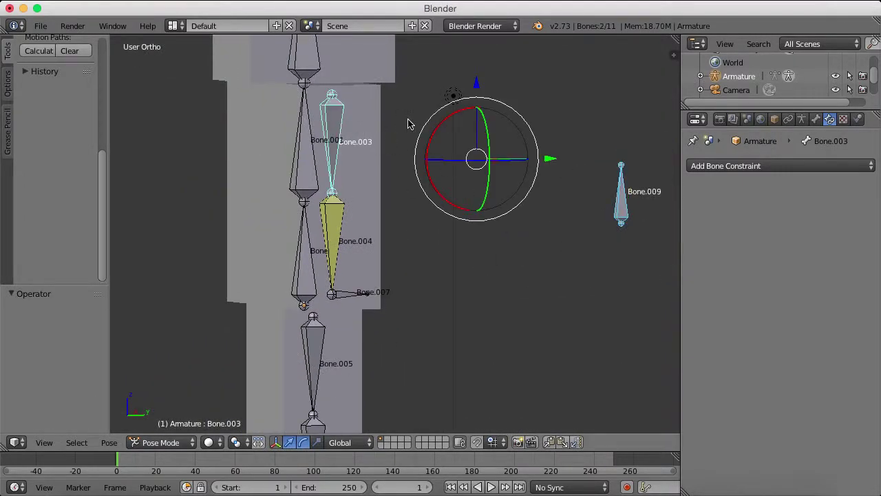
scroll(598, 184, down, 4)
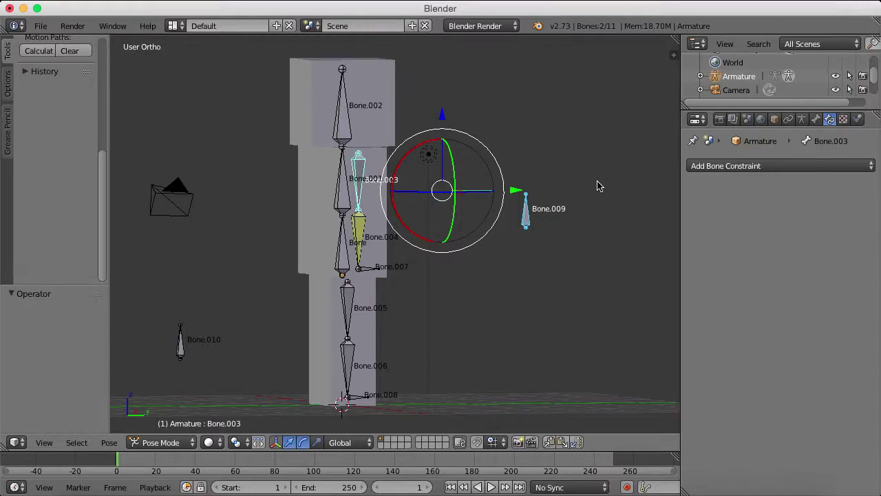
key(ctrl+shift+c)
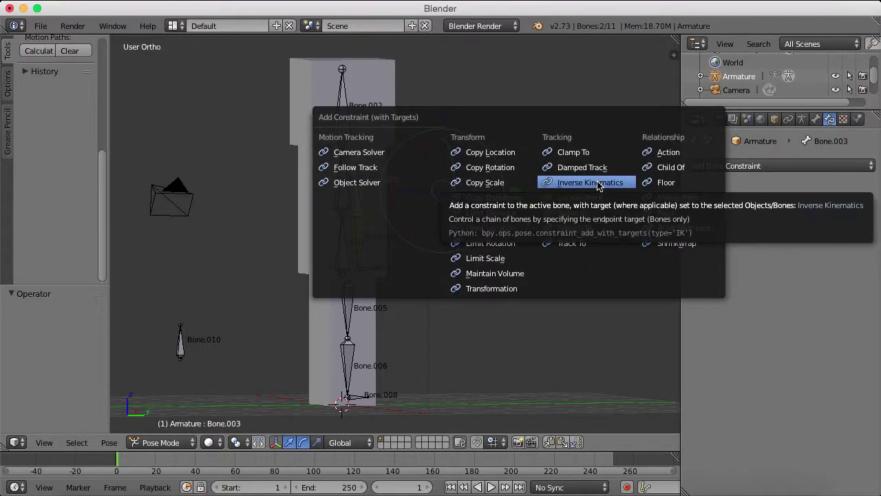
click(575, 182)
Try moving Bone.007 freely to check how the arm bends toward Bone.009, and cancel the move
scroll(351, 292, up, 1)
right_click(361, 281)
key(g)
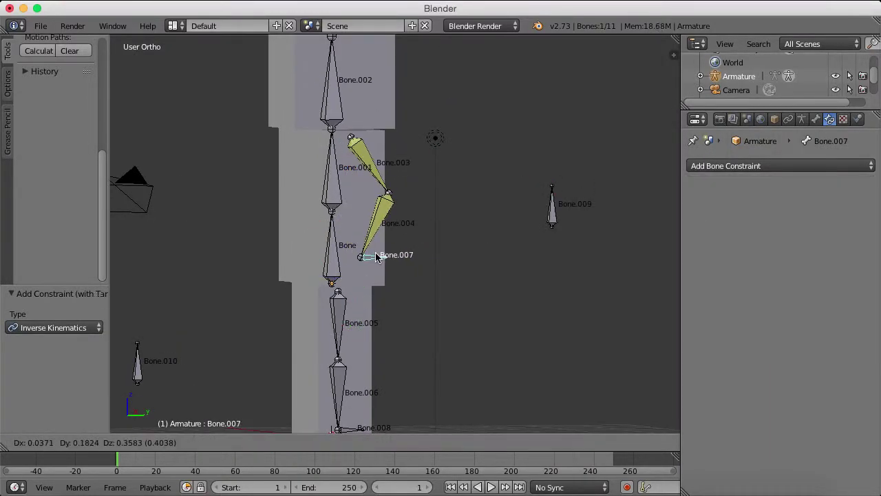
right_click(393, 257)
Try raising Bone.007 by 0.574 along Z and shifting it along Y to test the elbow, and undo the changes
scroll(393, 257, down, 1)
middle_drag(395, 191, 377, 188)
drag(365, 194, 367, 169)
drag(440, 242, 417, 244)
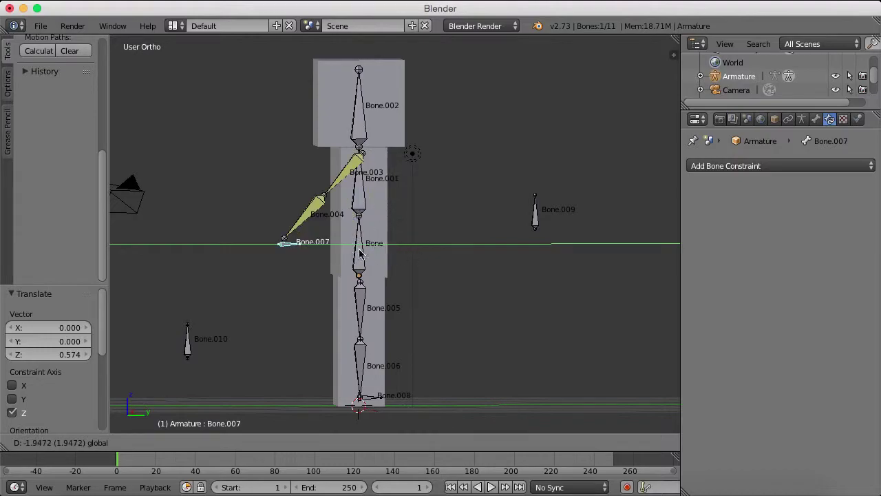
click(397, 243)
key(ctrl+z)
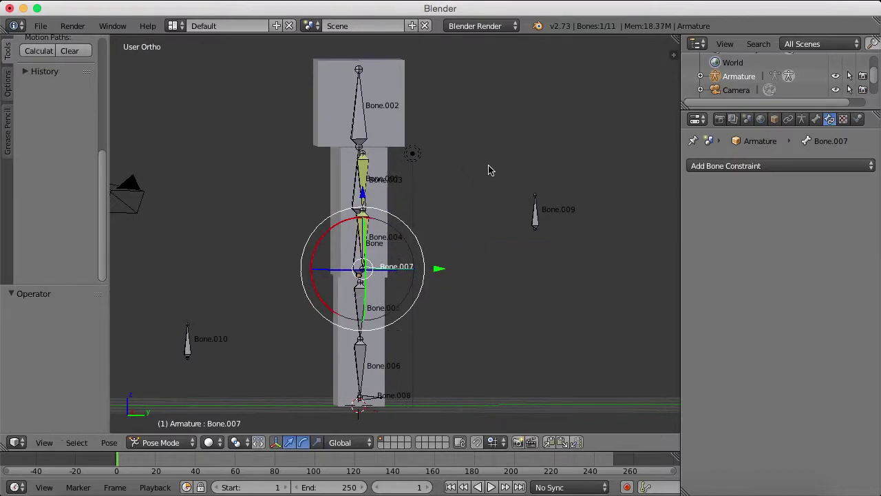
Try raising Bone.007 by 1.061 along Z and shifting it along Y to check the elbow bend, and undo the changes
scroll(474, 223, down, 3)
middle_drag(472, 223, 539, 223)
scroll(539, 223, up, 5)
scroll(445, 245, down, 5)
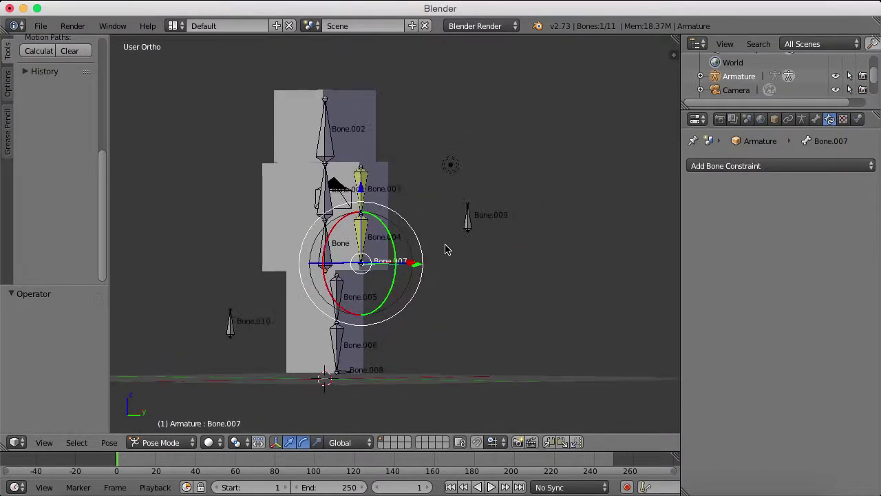
middle_drag(446, 245, 379, 251)
scroll(389, 249, up, 5)
scroll(391, 240, down, 5)
scroll(396, 242, down, 1)
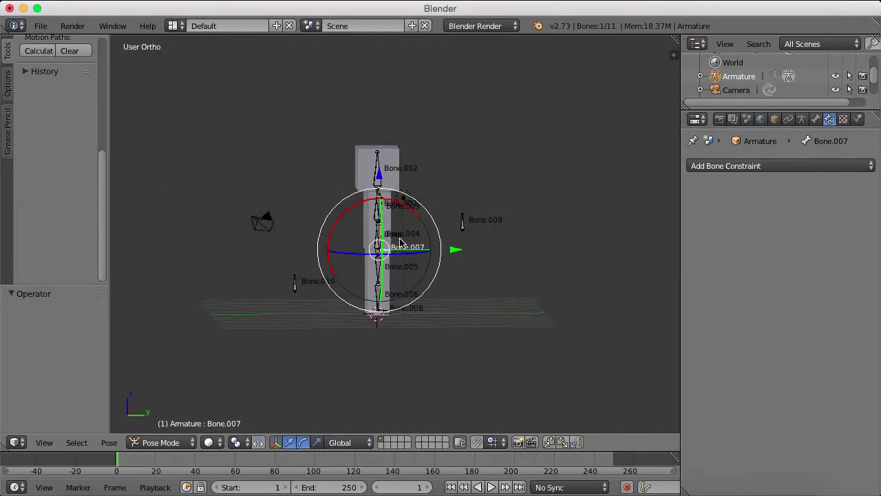
drag(380, 177, 382, 158)
scroll(410, 175, up, 4)
drag(434, 221, 414, 225)
click(449, 226)
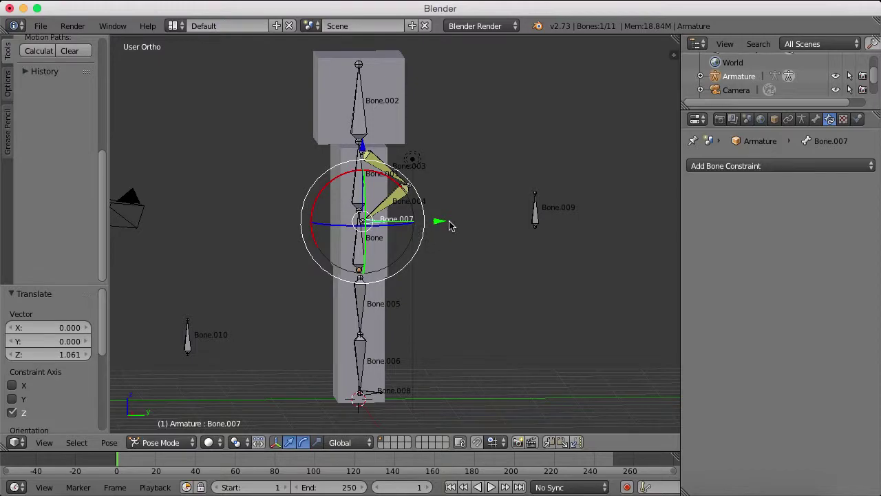
key(ctrl+z)
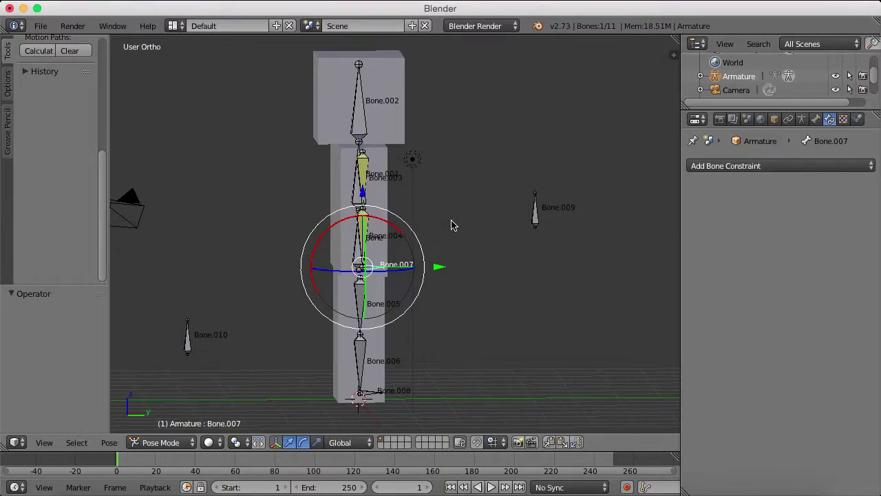
Try moving Bone.007 along Z while viewing the arm from another angle, and cancel the move
scroll(364, 246, down, 3)
middle_drag(365, 247, 449, 241)
scroll(449, 241, up, 5)
drag(342, 202, 376, 304)
right_click(376, 304)
Move Bone.007 freely up and forward of the shoulder by about 0.363 in X, 1.564 in Y and 3.152 in Z
scroll(365, 179, down, 6)
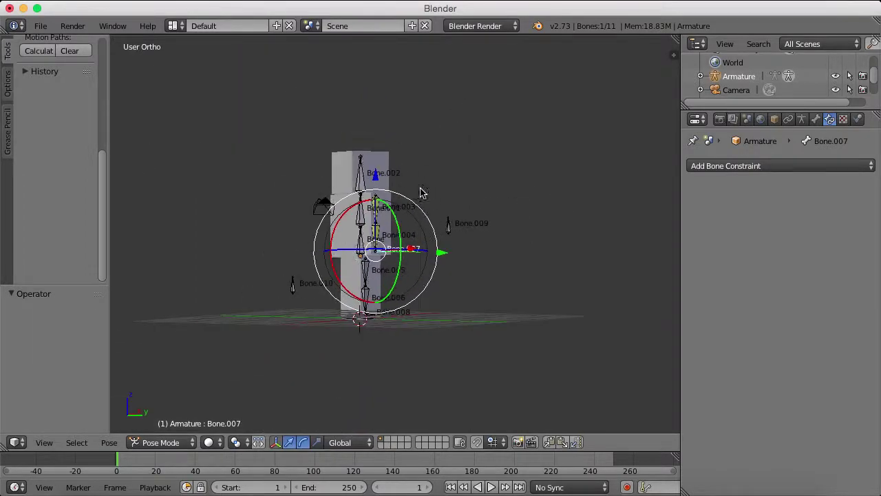
scroll(500, 207, up, 3)
middle_drag(420, 193, 391, 227)
scroll(500, 207, down, 4)
scroll(422, 230, up, 4)
scroll(422, 229, down, 2)
scroll(389, 241, up, 3)
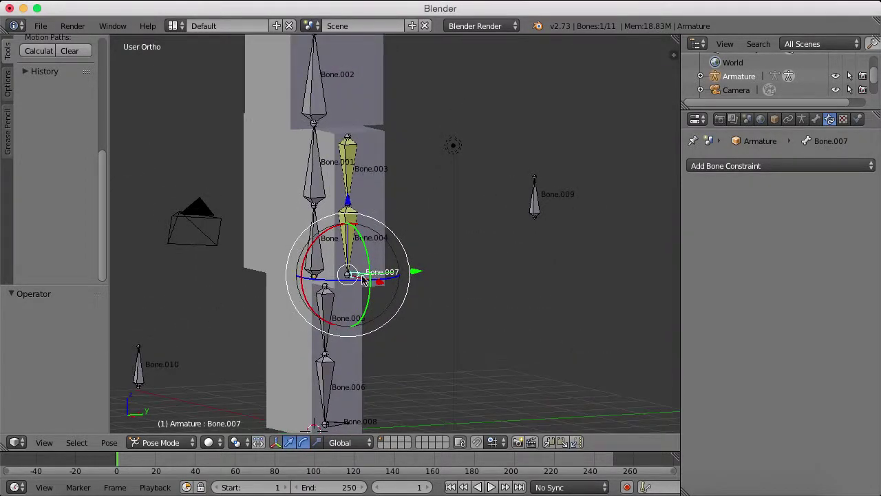
key(g)
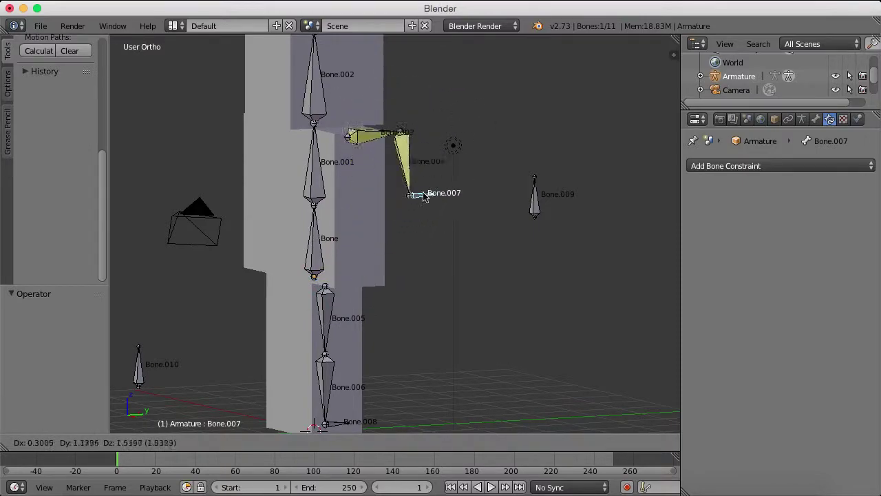
click(440, 110)
Try moving Bone.009 along Z to check its pull on the elbow, and undo the test moves of both control bones
middle_drag(440, 110, 447, 188)
scroll(448, 188, down, 2)
scroll(454, 191, up, 1)
right_click(538, 210)
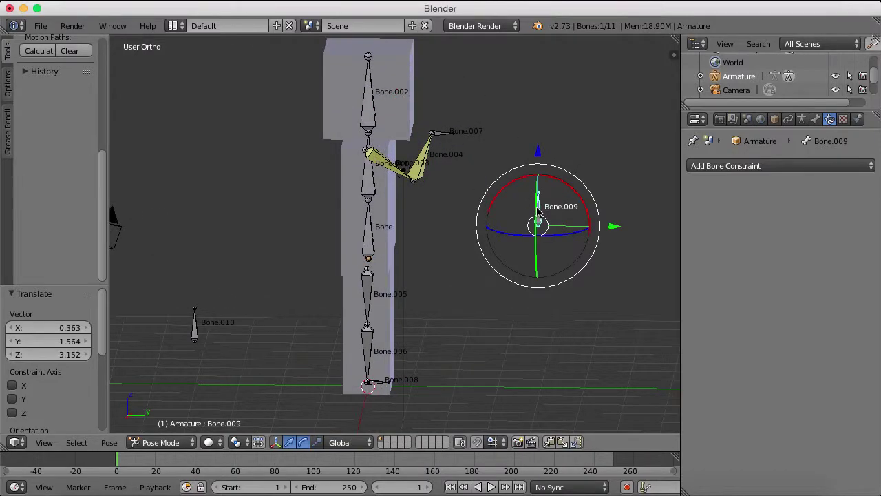
mouse_move(539, 155)
mouse_down()
mouse_move(543, 405)
mouse_move(549, 153)
mouse_up()
key(ctrl+z)
key(ctrl+z)
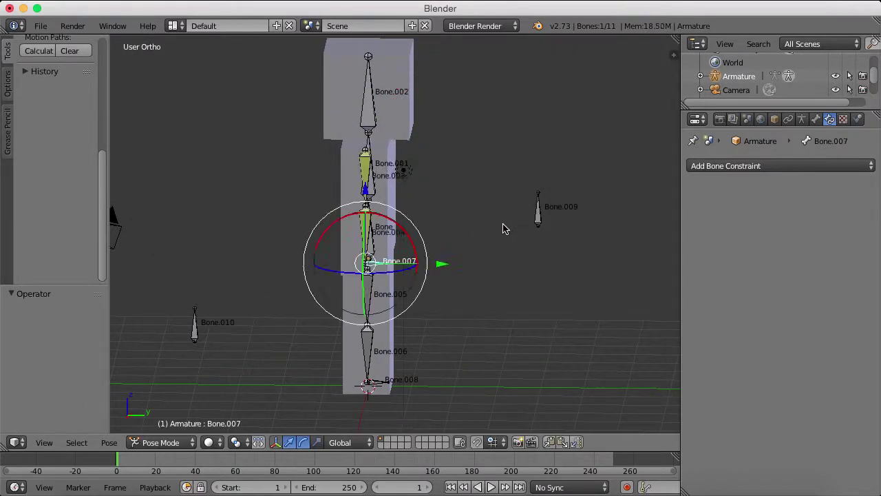
Add an Inverse Kinematics constraint to the lower leg bone, Bone.006, with Bone.008 as its target
scroll(494, 229, down, 3)
scroll(494, 229, up, 1)
middle_drag(494, 229, 402, 270)
scroll(402, 270, up, 1)
shift+middle_drag(394, 360, 408, 302)
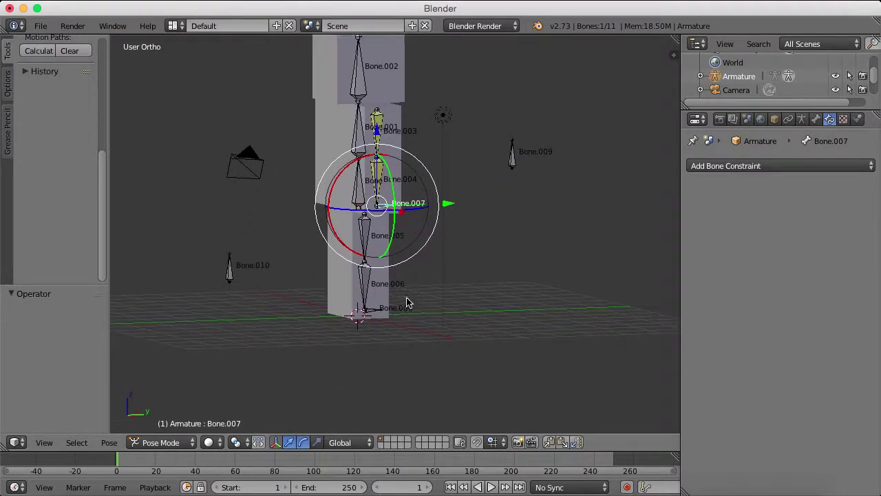
scroll(409, 301, up, 3)
click(358, 358)
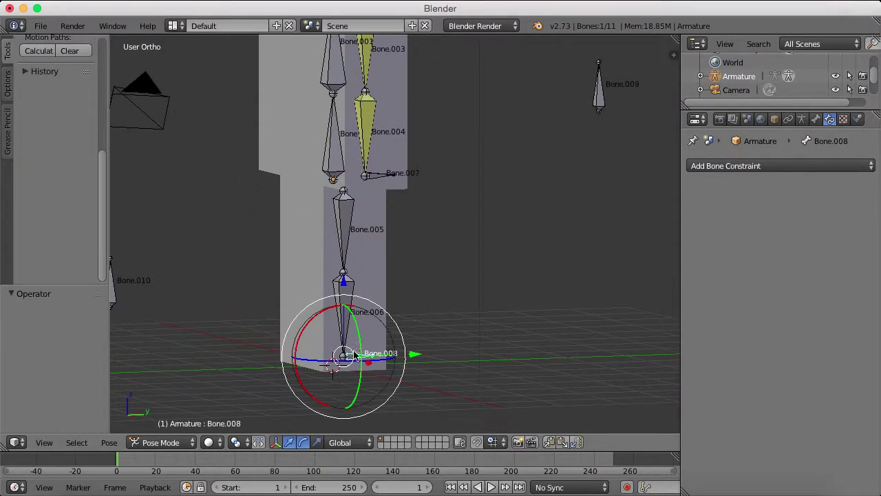
shift+right_click(345, 313)
key(shift+ctrl+c)
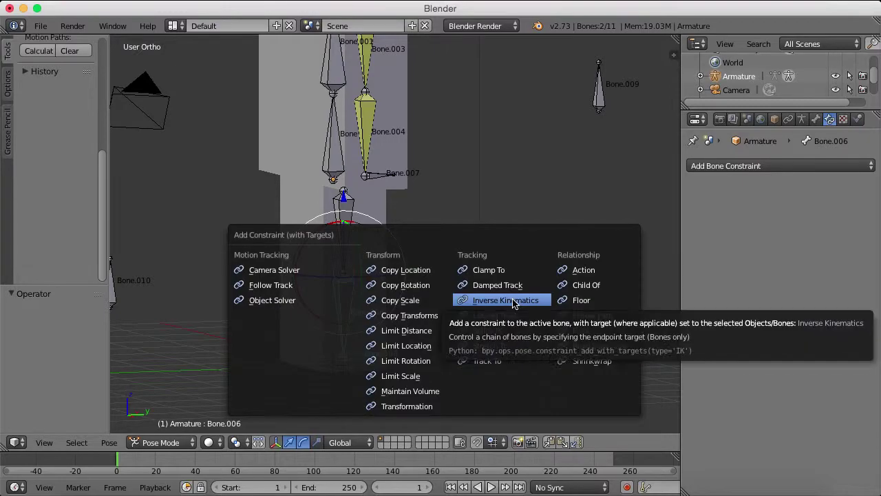
click(509, 249)
Clear the parent of the foot bone, Bone.008, in Edit Mode and return to Pose Mode
scroll(518, 304, down, 4)
scroll(486, 330, up, 3)
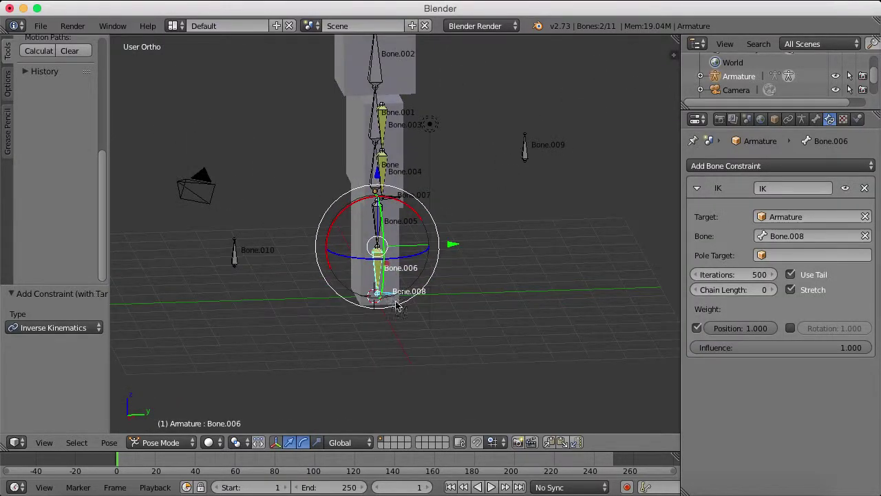
right_click(394, 289)
key(Tab)
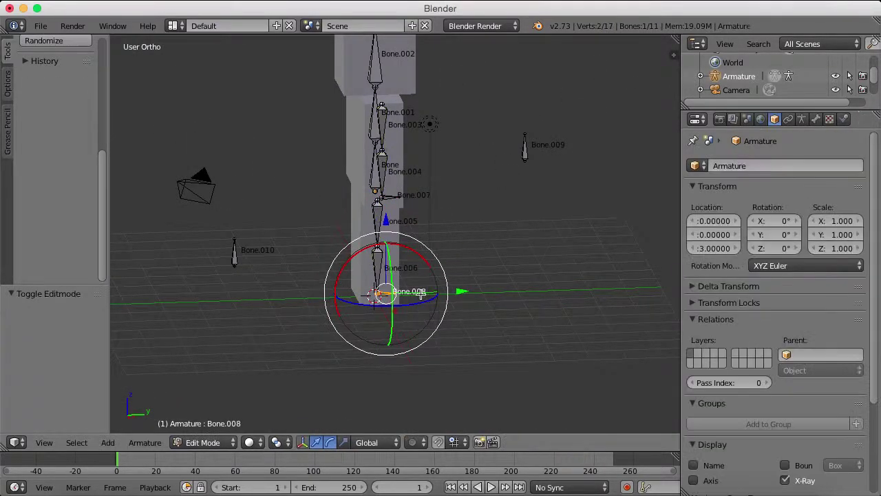
key(ctrl+p)
key(Escape)
key(alt+p)
click(426, 292)
key(Tab)
scroll(363, 360, up, 2)
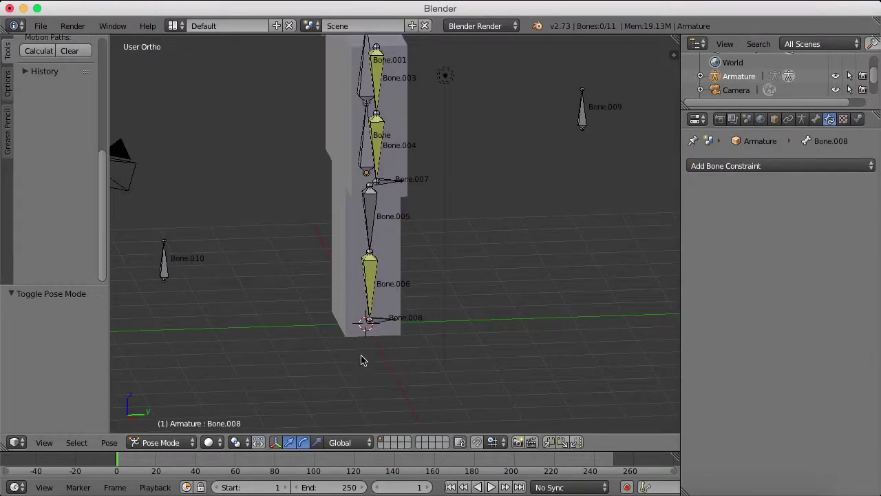
Try moving Bone.008 to check how the leg follows it, and cancel the move
right_click(379, 323)
key(g)
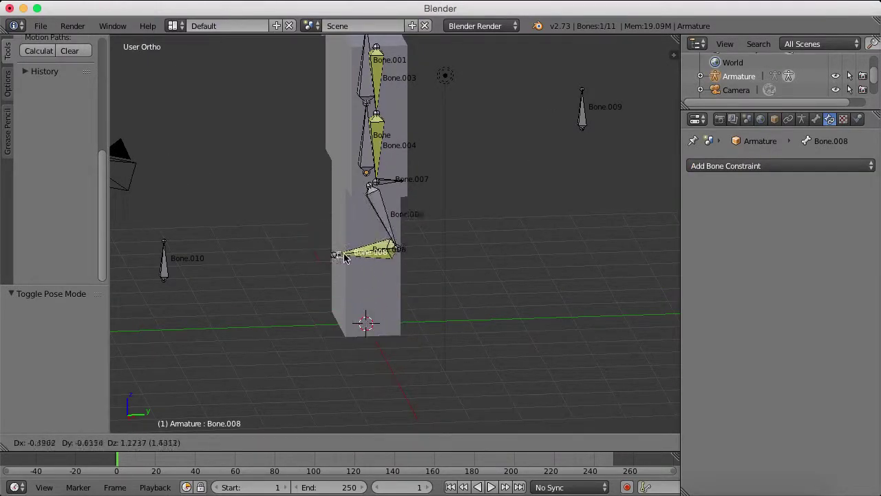
right_click(378, 254)
scroll(379, 255, down, 2)
Set the chain length of Bone.006's IK constraint to 2, and test the leg by moving Bone.008
right_click(378, 277)
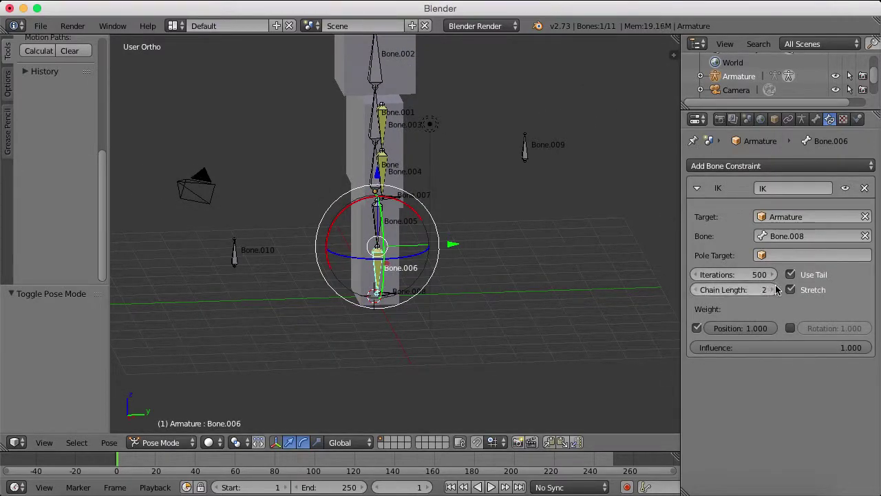
mouse_move(449, 295)
middle_down()
mouse_move(480, 278)
mouse_move(453, 281)
middle_up()
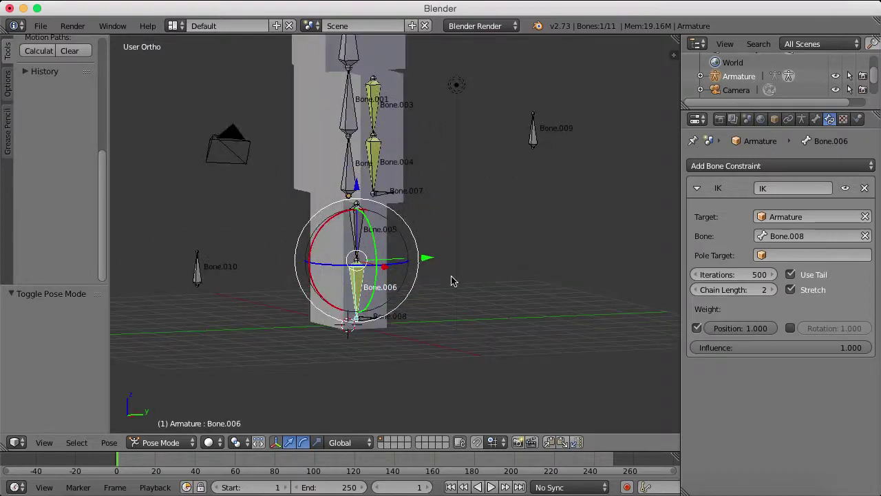
right_click(364, 320)
key(g)
right_click(352, 217)
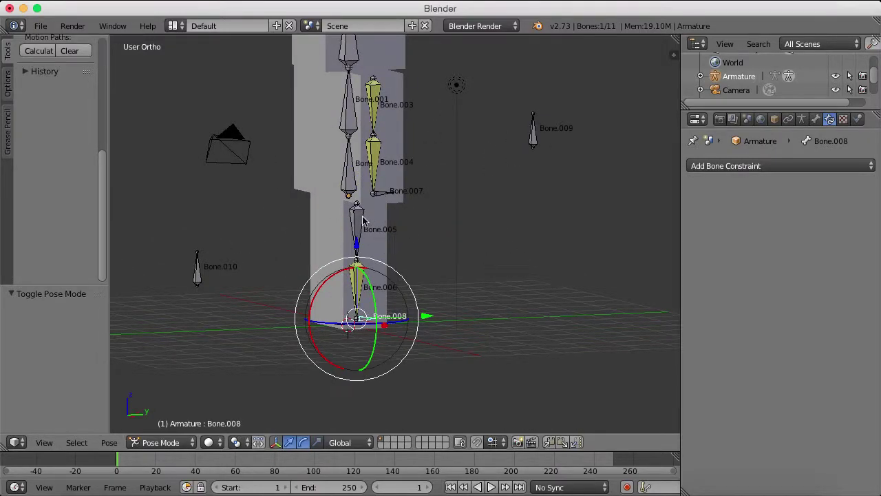
Add an Inverse Kinematics constraint to the upper leg bone, Bone.005, with Bone.010 as its target
right_click(201, 273)
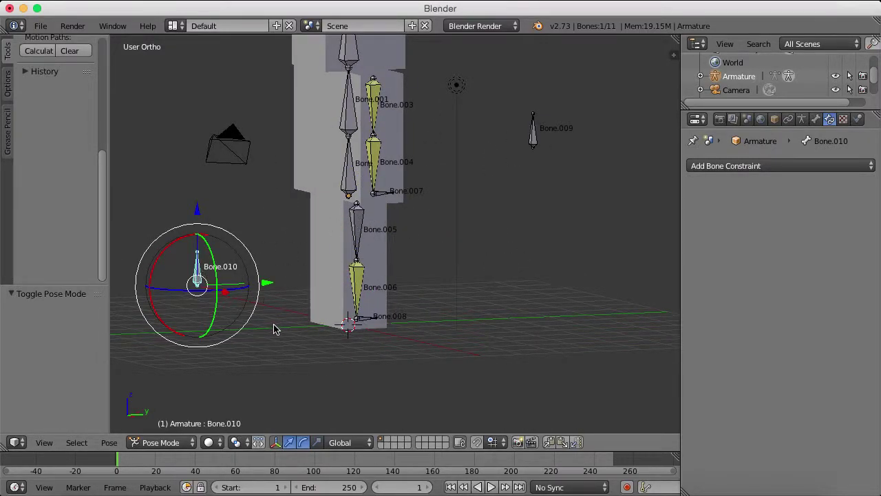
shift+right_click(356, 229)
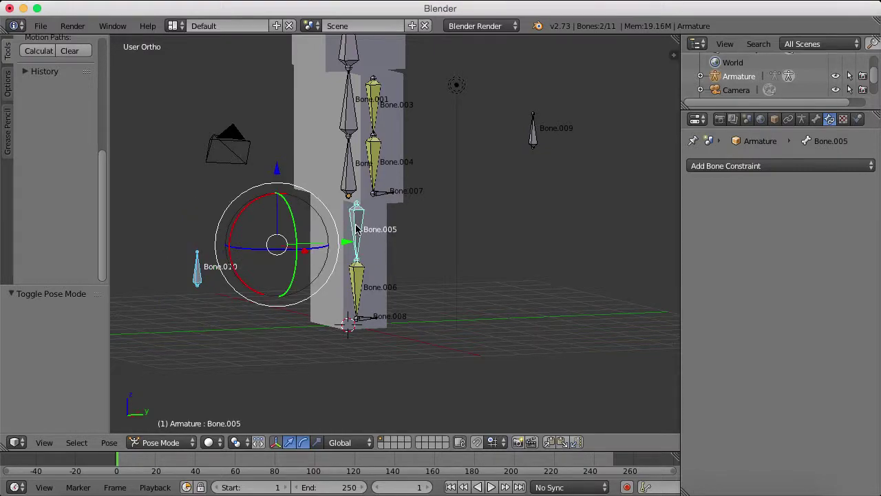
middle_drag(356, 229, 567, 197)
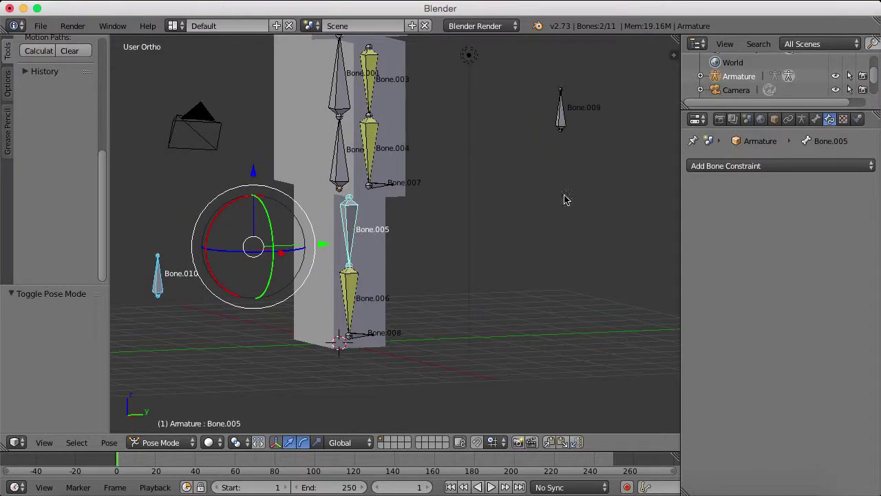
key(shift+ctrl+c)
click(629, 201)
Try raising Bone.008 by 0.687 along Z and shifting it along Y to test the knee, and undo the changes
middle_drag(629, 202, 387, 309)
right_click(387, 328)
drag(375, 254, 380, 219)
mouse_move(452, 291)
mouse_down()
mouse_move(414, 300)
mouse_move(463, 296)
mouse_up()
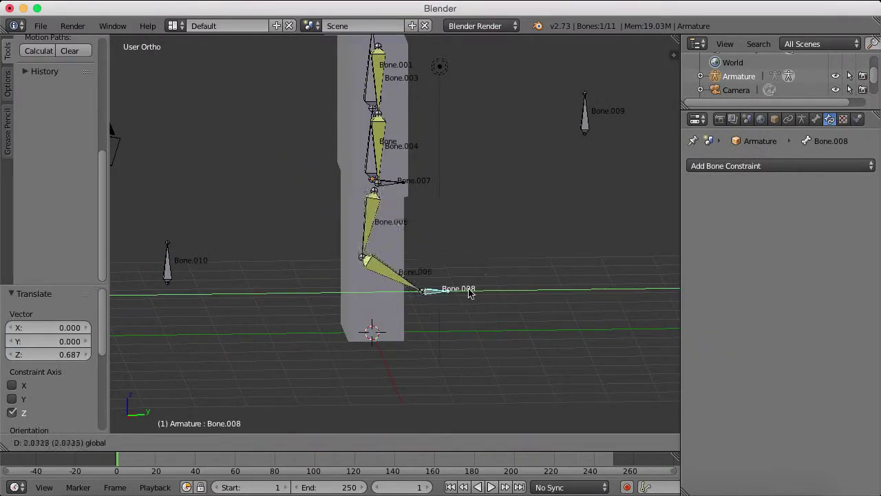
right_click(468, 288)
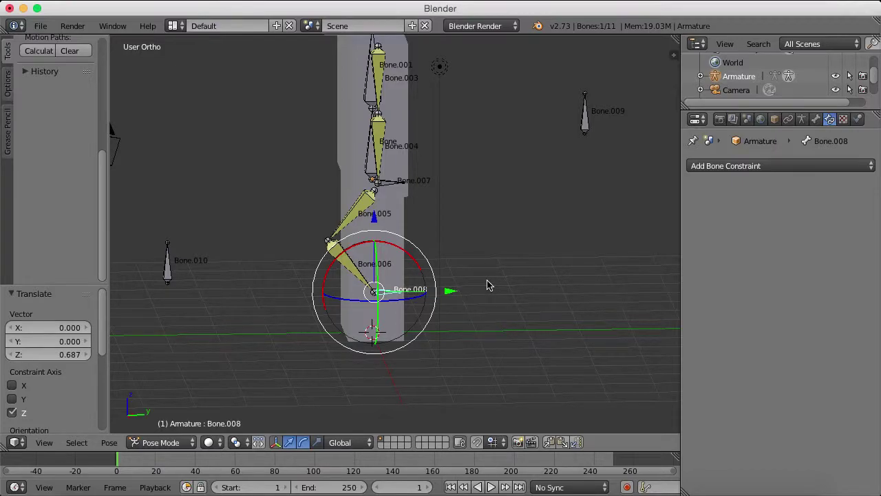
key(ctrl+z)
Check the rigged arm and leg from several angles, and switch the armature to Edit Mode
scroll(483, 290, down, 4)
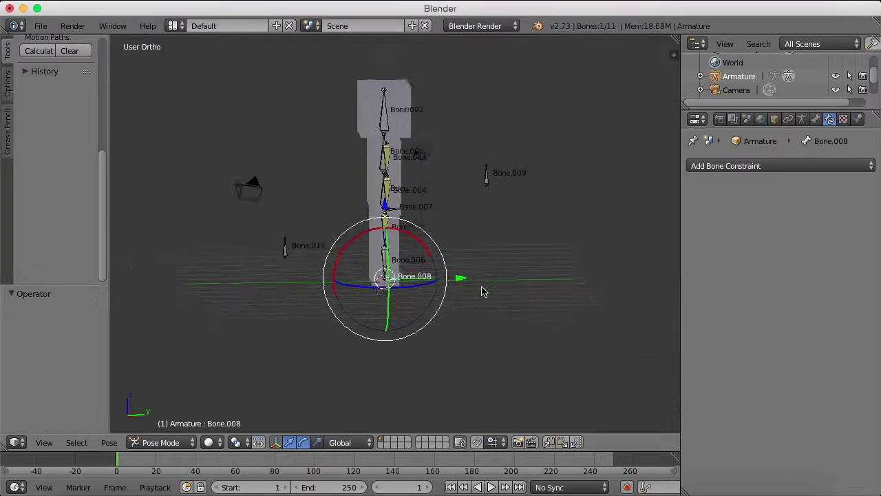
scroll(468, 294, up, 5)
middle_drag(482, 291, 505, 291)
scroll(466, 295, down, 5)
scroll(502, 290, up, 3)
shift+scroll(365, 211, down, 2)
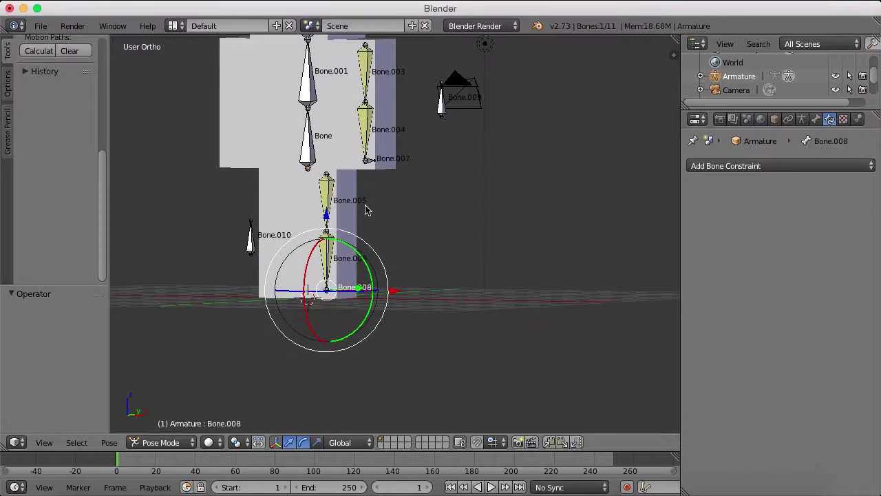
scroll(377, 208, up, 2)
shift+scroll(378, 209, up, 4)
scroll(377, 209, down, 3)
middle_drag(377, 209, 295, 219)
middle_drag(378, 230, 409, 217)
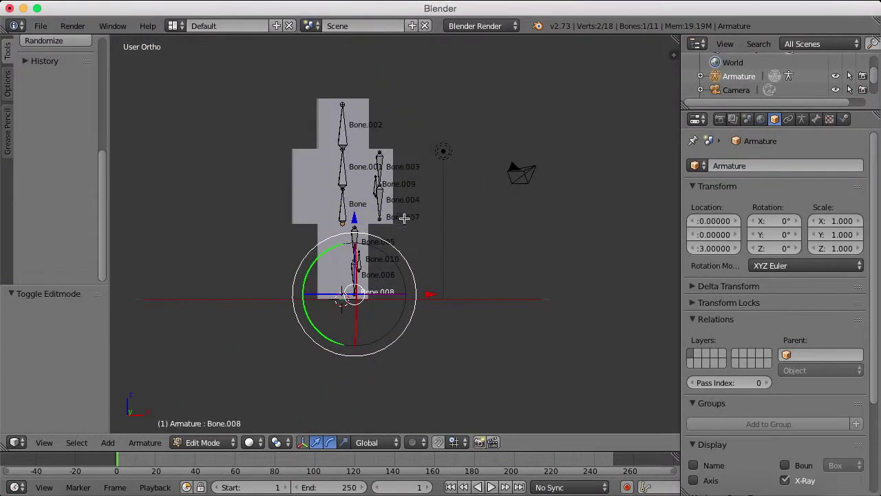
Select all arm and leg bones with their control and target bones, Bone.003 to Bone.010, using circle select
scroll(370, 275, up, 2)
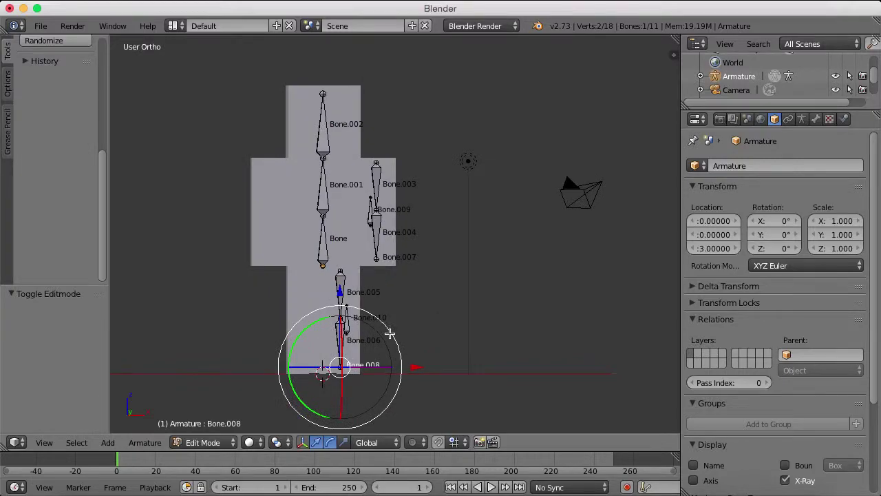
right_click(344, 283)
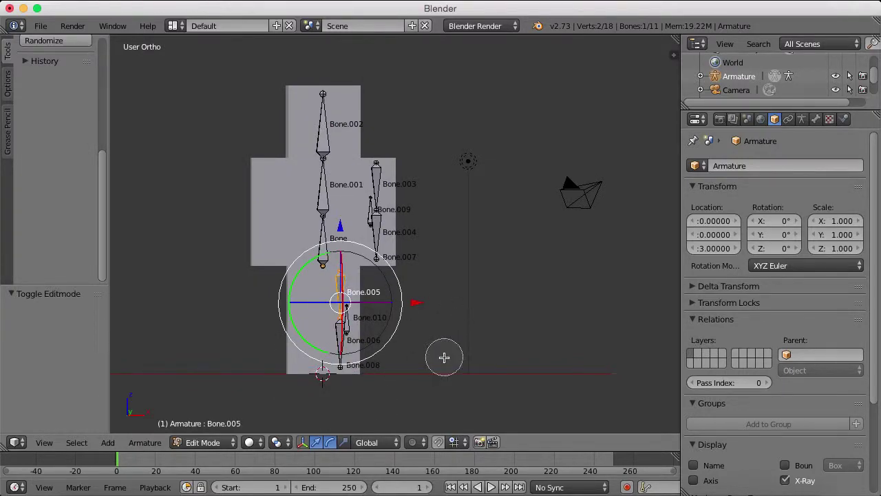
key(c)
mouse_move(444, 356)
mouse_down()
mouse_move(350, 348)
mouse_move(399, 148)
mouse_move(399, 234)
mouse_up()
key(Escape)
Switch to the front view with the limb bones selected and set the pivot point to the 3D cursor
scroll(420, 243, down, 4)
middle_drag(419, 243, 296, 228)
scroll(296, 228, up, 7)
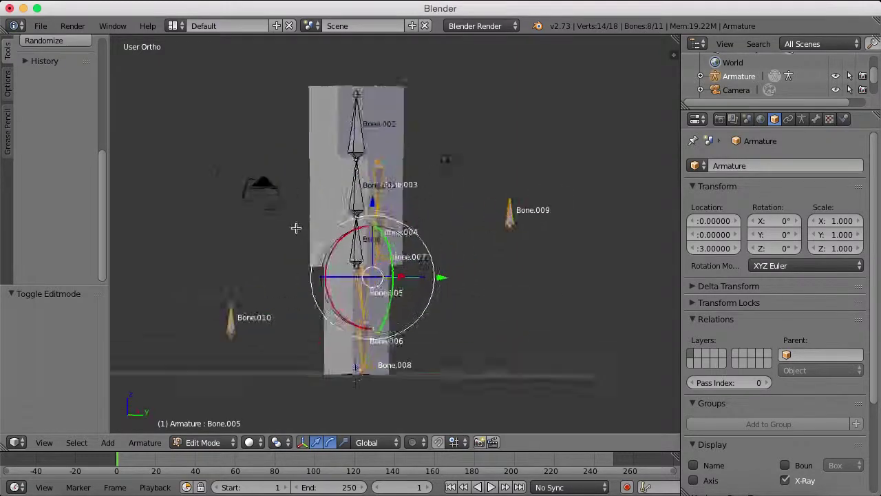
scroll(373, 253, down, 4)
middle_drag(374, 254, 281, 347)
scroll(354, 282, down, 1)
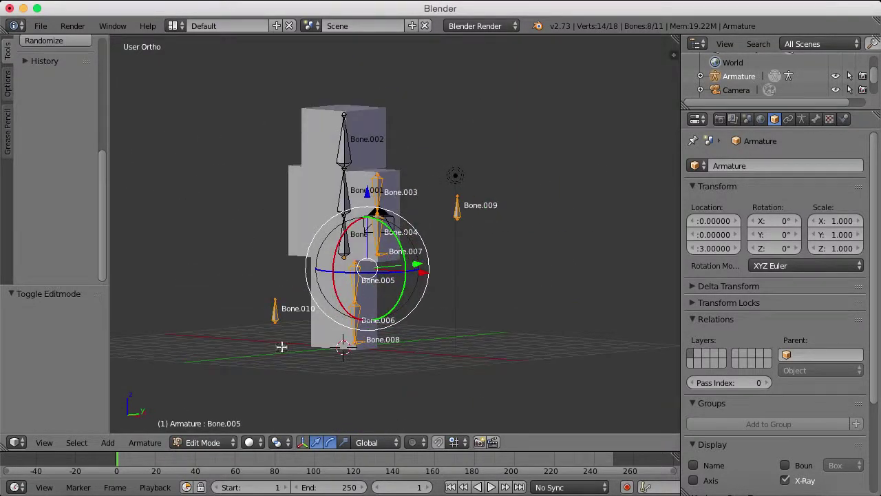
click(44, 442)
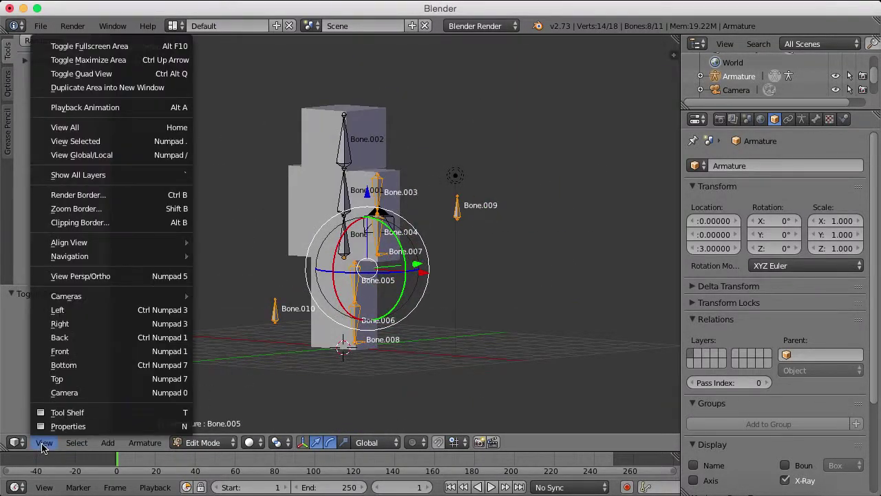
click(91, 350)
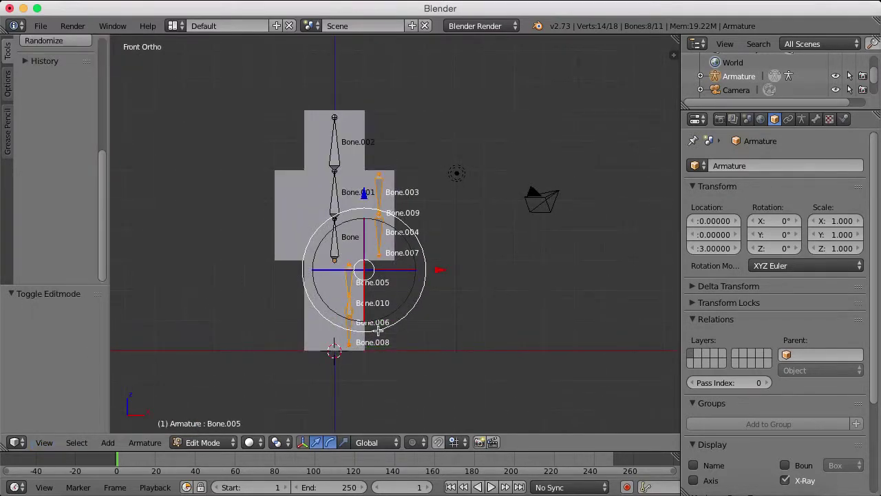
scroll(378, 331, down, 1)
shift+middle_drag(409, 328, 444, 287)
key(period)
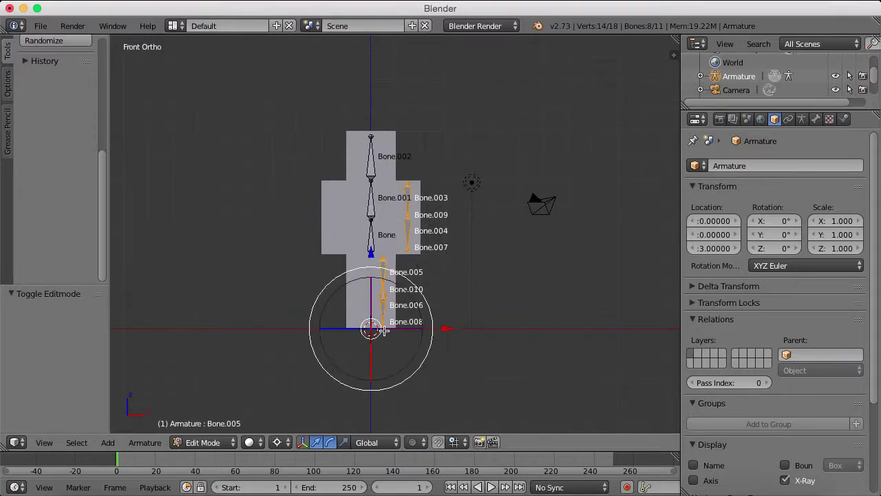
scroll(383, 330, up, 2)
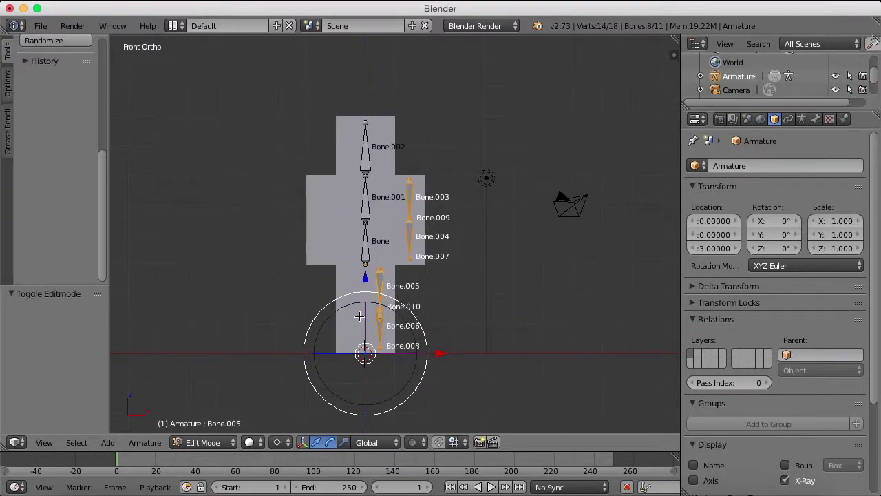
key(r)
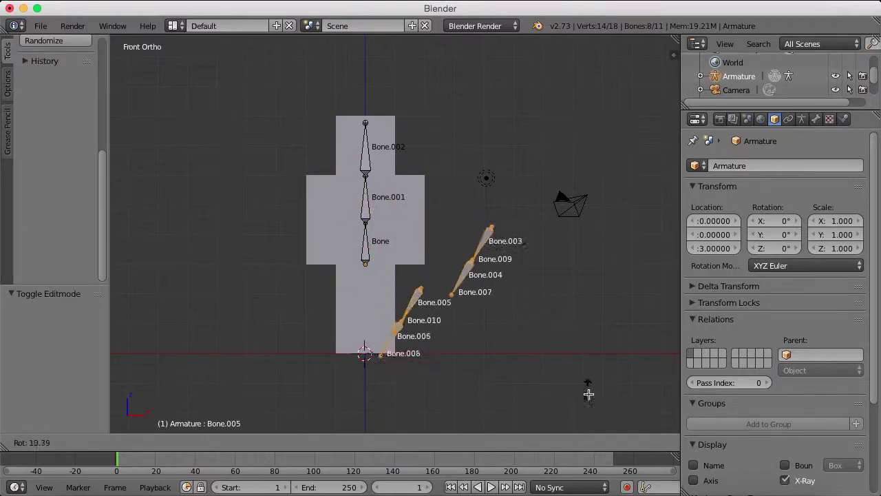
key(Escape)
key(g)
key(Escape)
scroll(504, 336, down, 5)
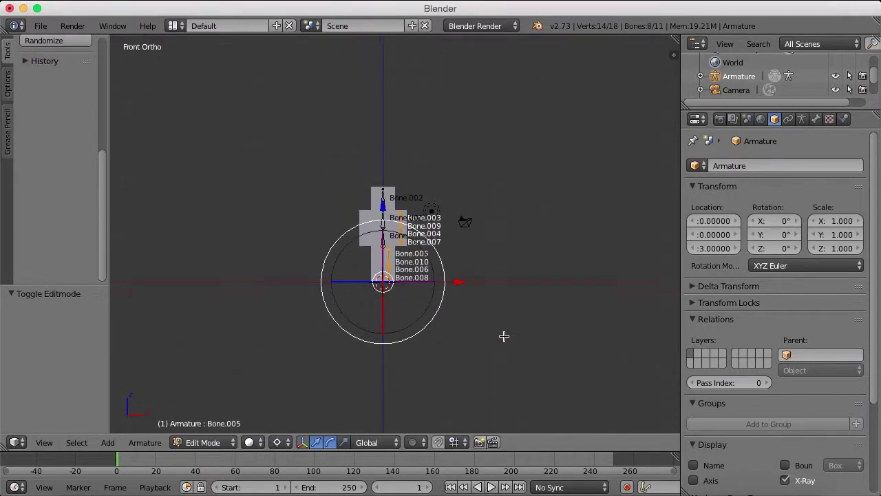
scroll(504, 336, up, 5)
Duplicate the selected arm and leg bones in place and mirror the copies by scaling them -1 along global X
key(shift+d)
key(Escape)
key(s)
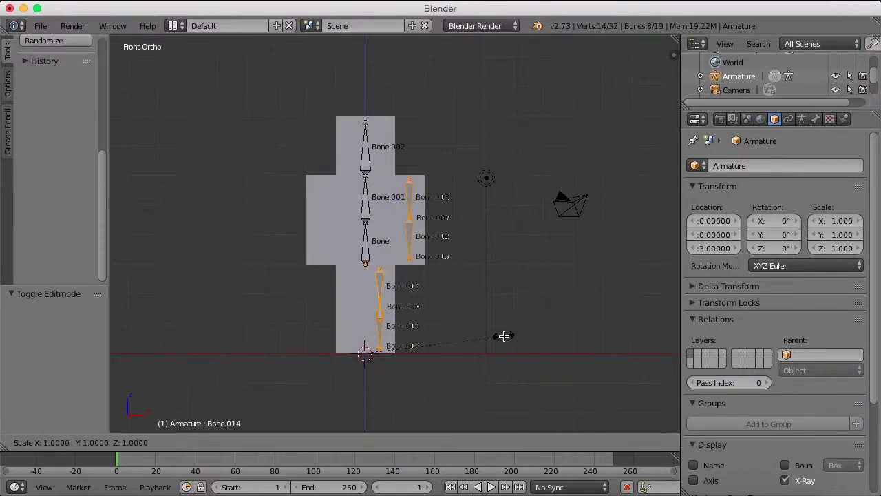
text(x)
text(-1)
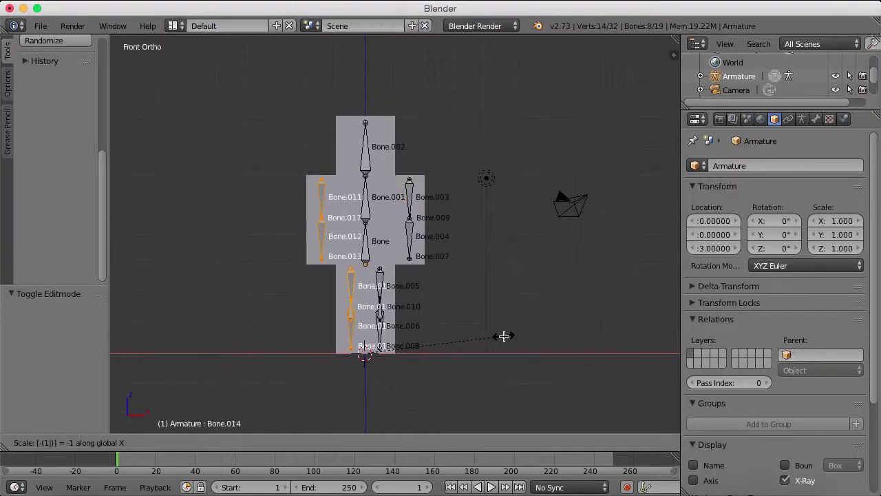
key(Return)
scroll(504, 334, down, 5)
scroll(504, 335, up, 5)
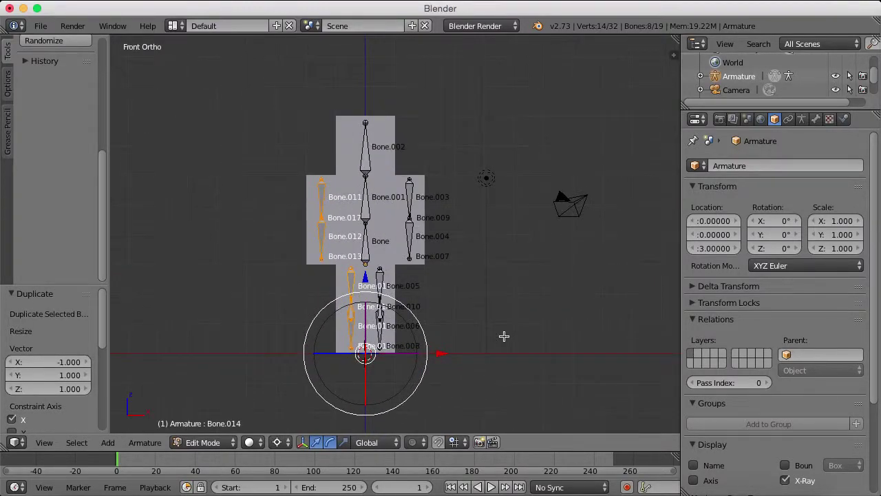
Try moving the mirrored foot control bone, Bone.016, in Pose Mode to test the copied leg's inverse kinematics
middle_drag(504, 335, 453, 367)
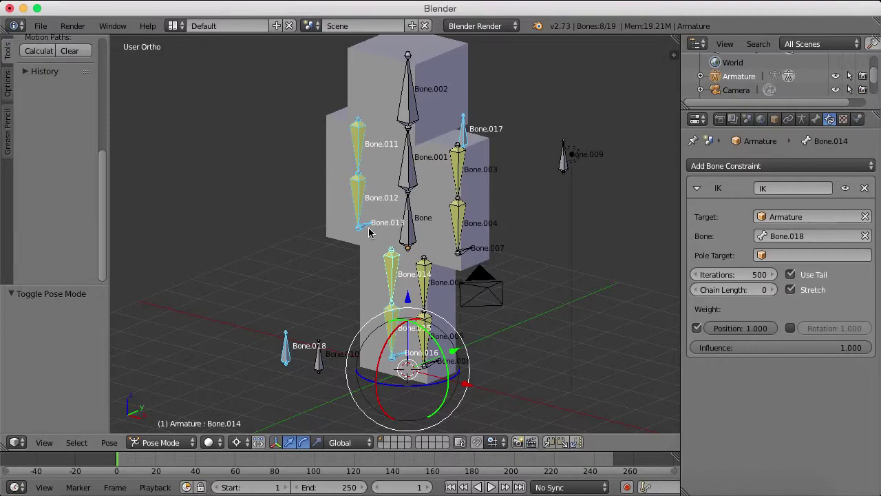
right_click(367, 230)
right_click(401, 353)
key(g)
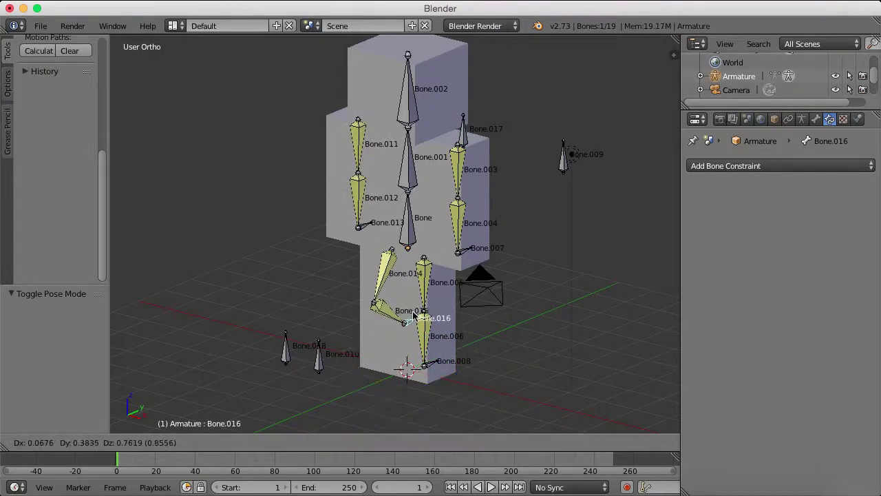
right_click(344, 282)
scroll(365, 293, down, 4)
middle_drag(375, 301, 399, 292)
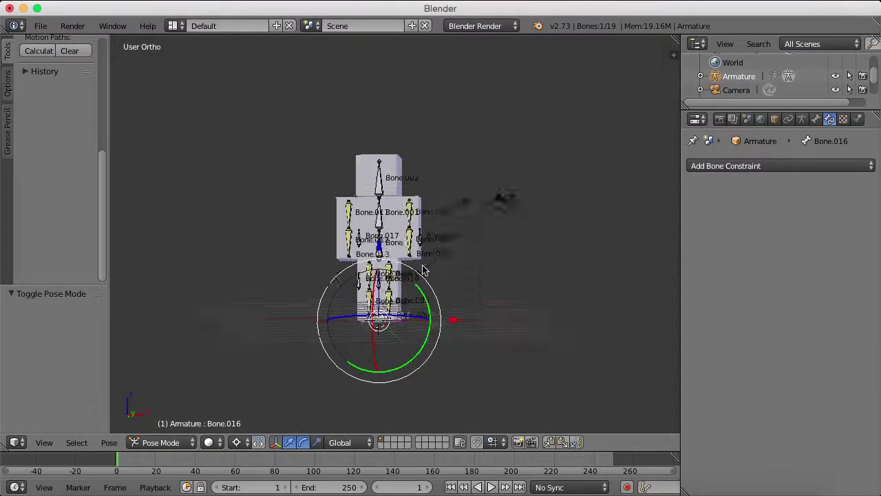
Parent the Cube body mesh to the armature in Object Mode using Armature Deform With Automatic Weights
scroll(399, 292, up, 5)
key(ctrl+Tab)
right_click(477, 234)
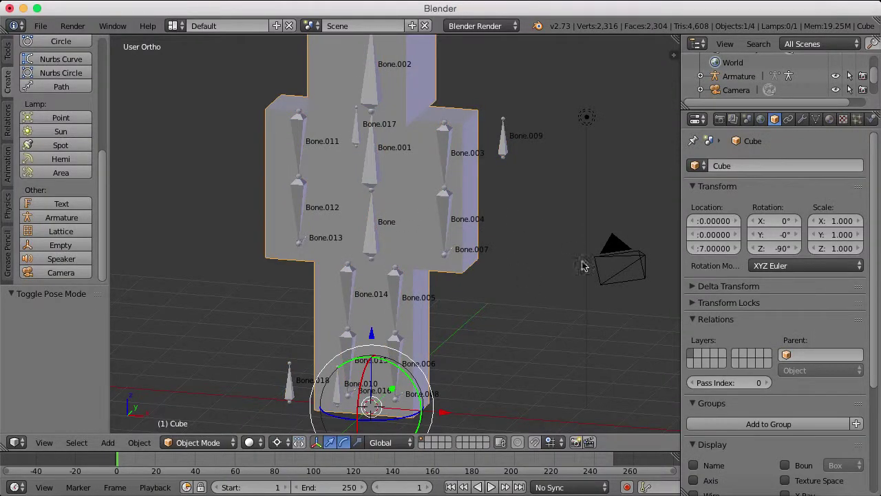
scroll(582, 266, down, 3)
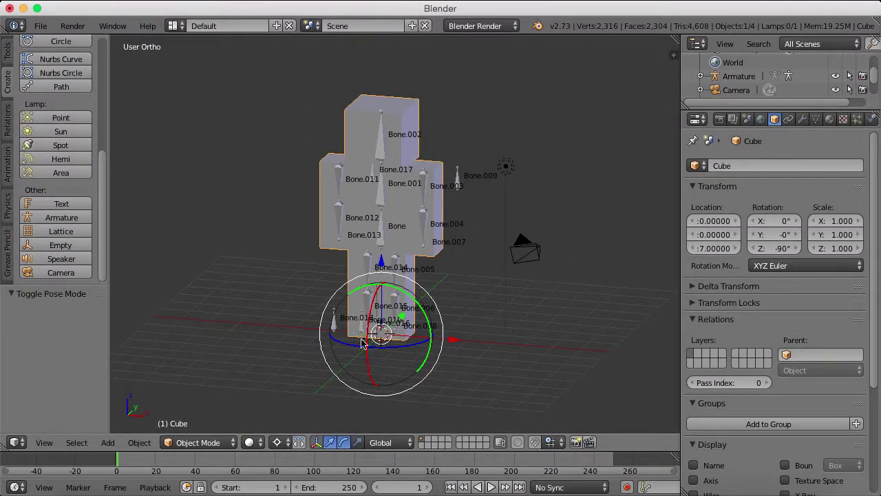
shift+right_click(424, 182)
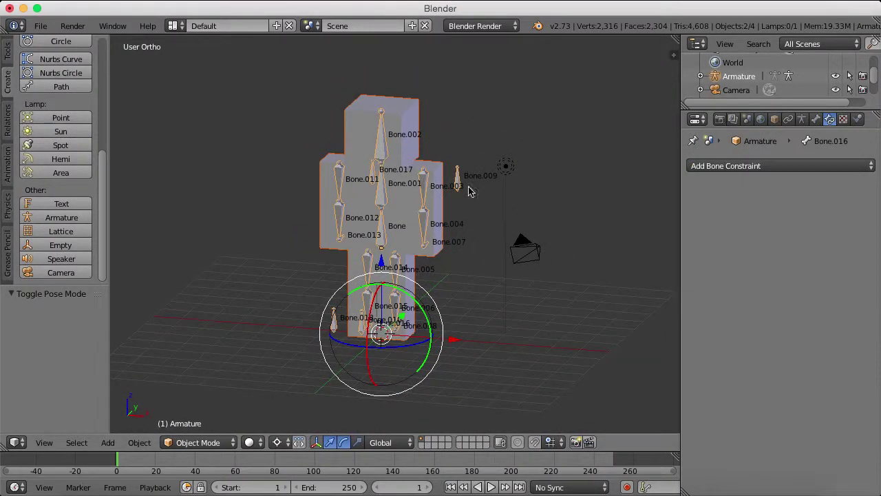
key(ctrl+p)
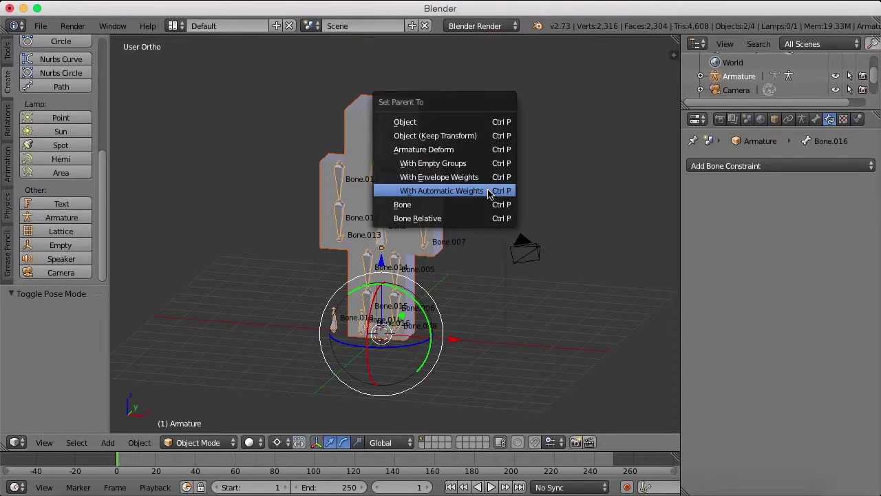
click(464, 197)
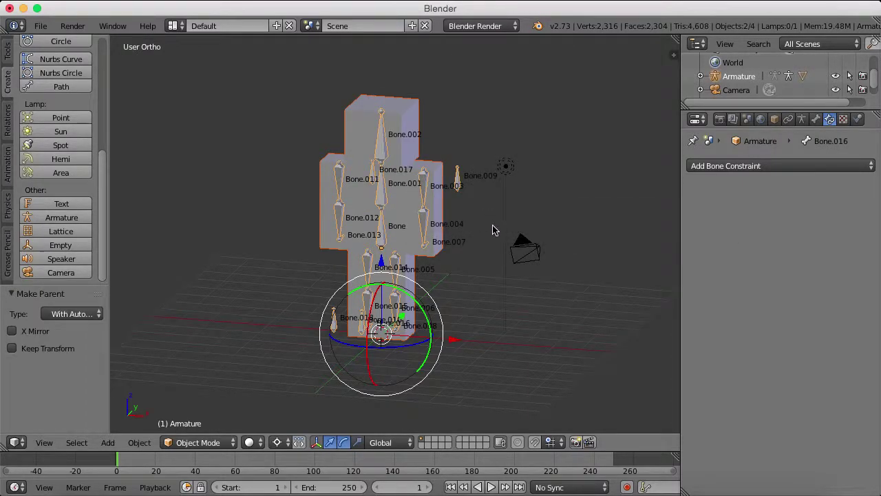
Move the hand control bone, Bone.007, in Pose Mode by 0.223 in X, 0.605 in Y and 0.742 in Z
key(Tab)
middle_drag(496, 231, 470, 268)
right_click(477, 263)
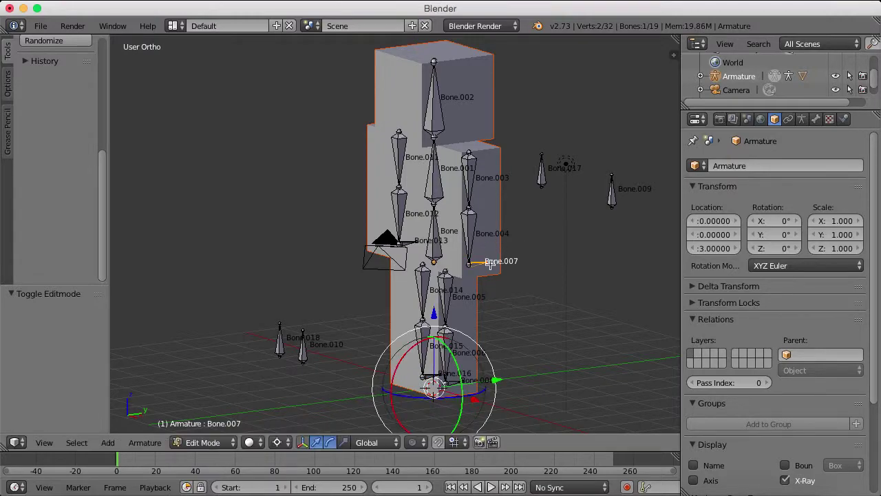
key(Tab)
key(ctrl+Tab)
key(g)
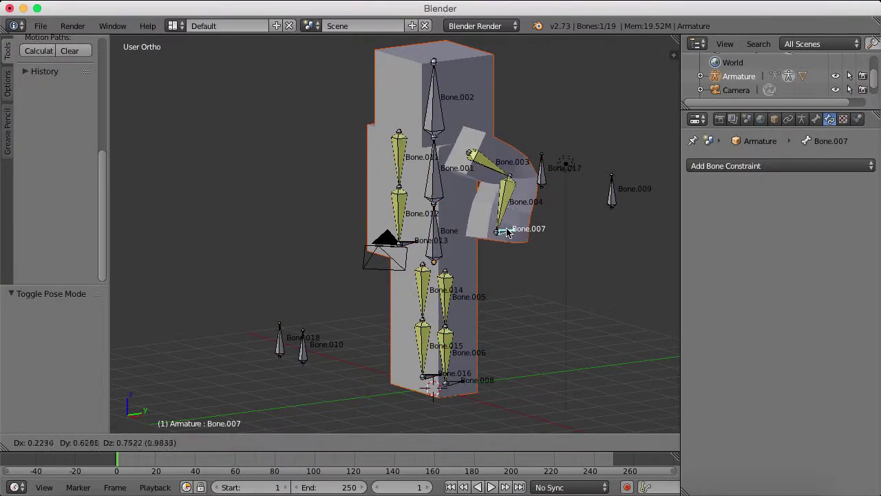
click(512, 233)
Change the pivot point from the 3D cursor to the bone itself and rotate Bone.007 by -24.585° about X
key(r)
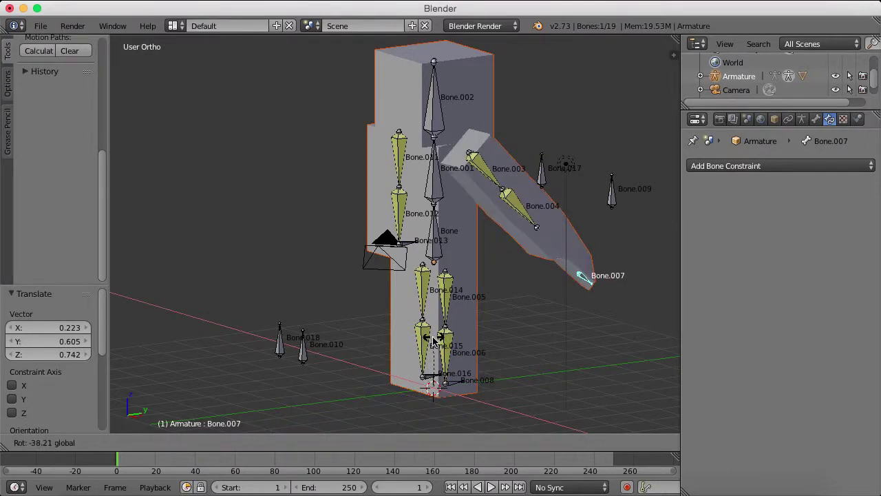
key(Escape)
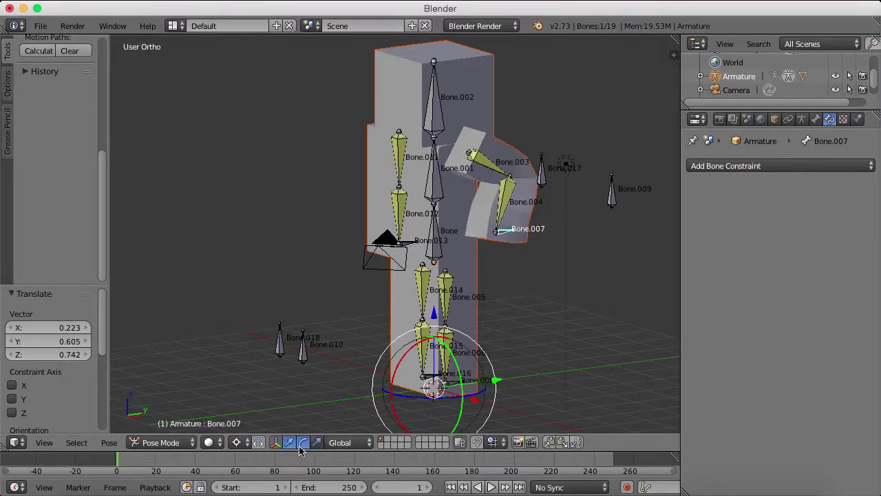
click(256, 444)
click(276, 364)
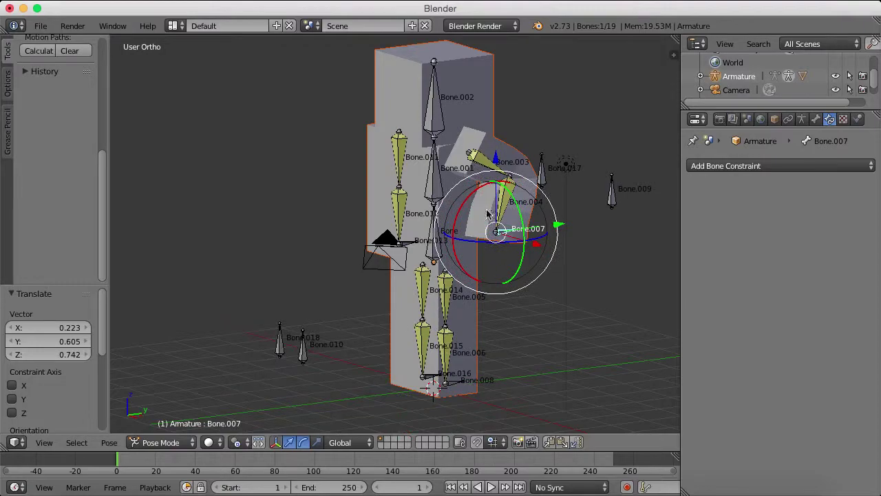
key(r)
click(480, 197)
key(g)
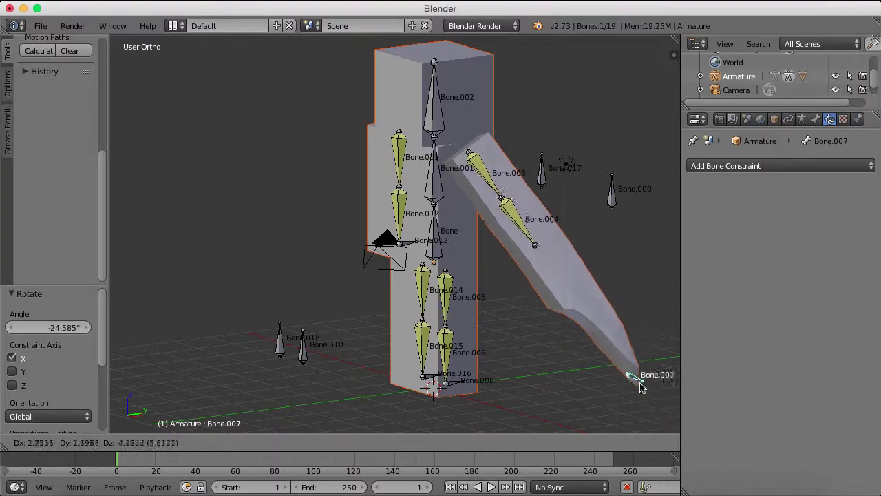
right_click(508, 216)
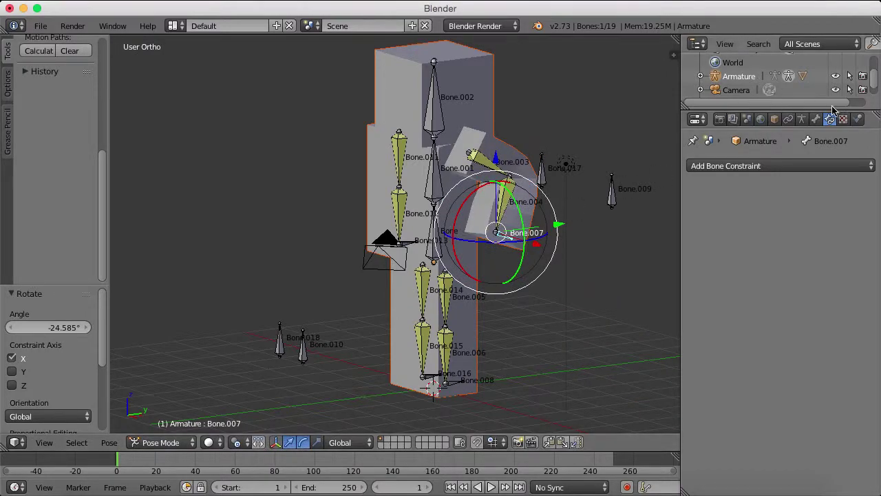
Show the bone properties, move the opposite hand bone, Bone.013, about 1.098 up and 0.262 along Y, and rotate it -32.826° about X
click(815, 119)
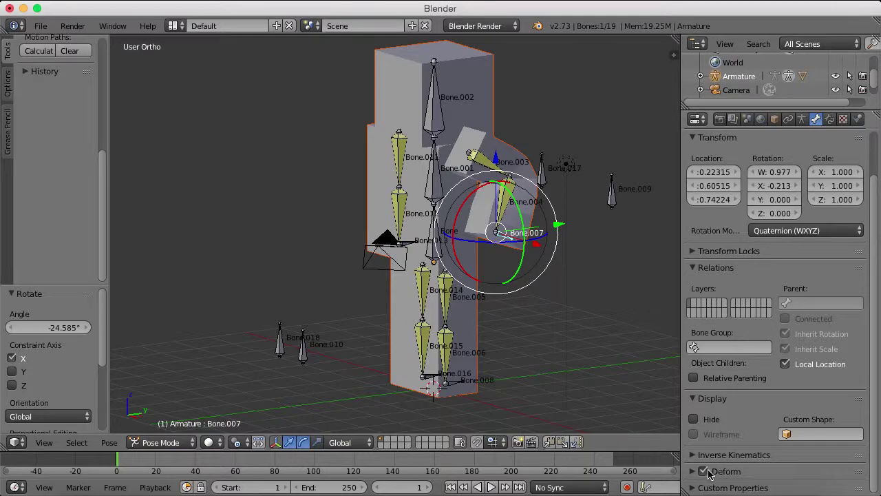
scroll(447, 374, down, 2)
scroll(516, 317, up, 7)
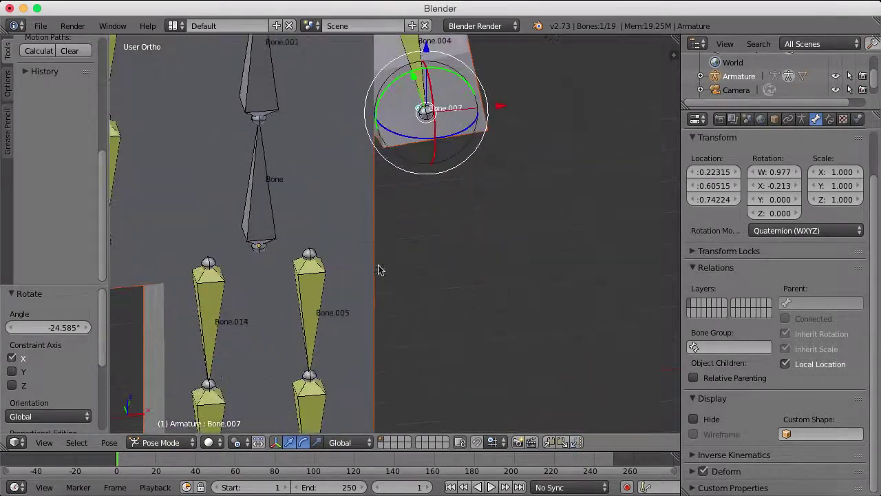
scroll(378, 269, down, 4)
scroll(324, 263, up, 3)
right_click(211, 296)
right_click(198, 290)
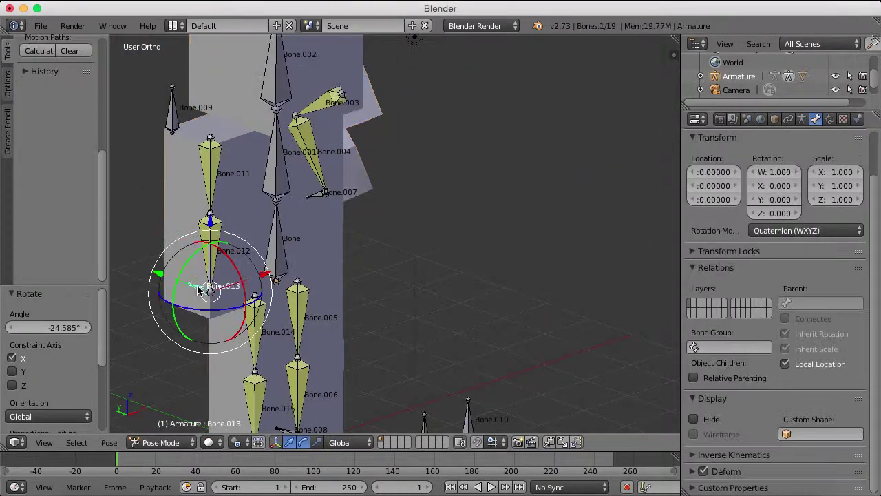
drag(210, 225, 212, 161)
scroll(236, 178, down, 2)
middle_drag(236, 177, 246, 187)
drag(211, 229, 201, 230)
drag(295, 211, 276, 194)
Examine both posed arms by selecting the base spine bone and the shoulder and hand bones on each side in turn
scroll(278, 197, down, 3)
middle_drag(278, 196, 227, 207)
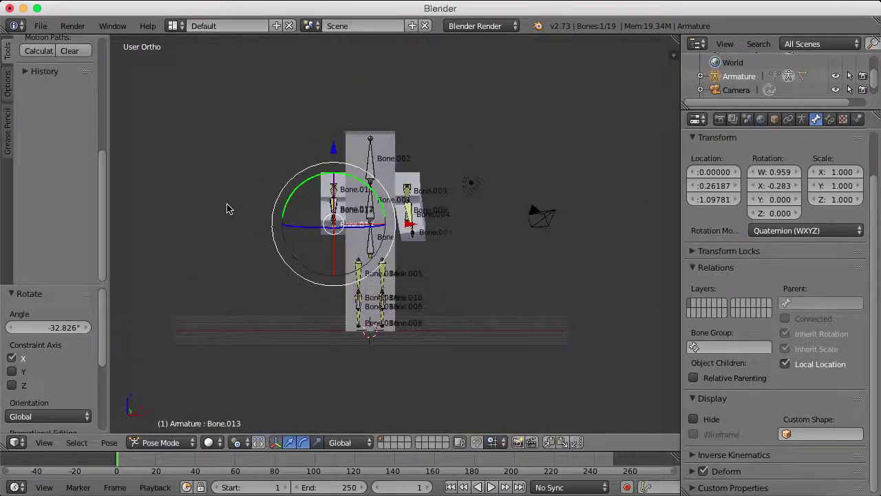
scroll(329, 267, up, 5)
right_click(331, 268)
scroll(331, 268, down, 2)
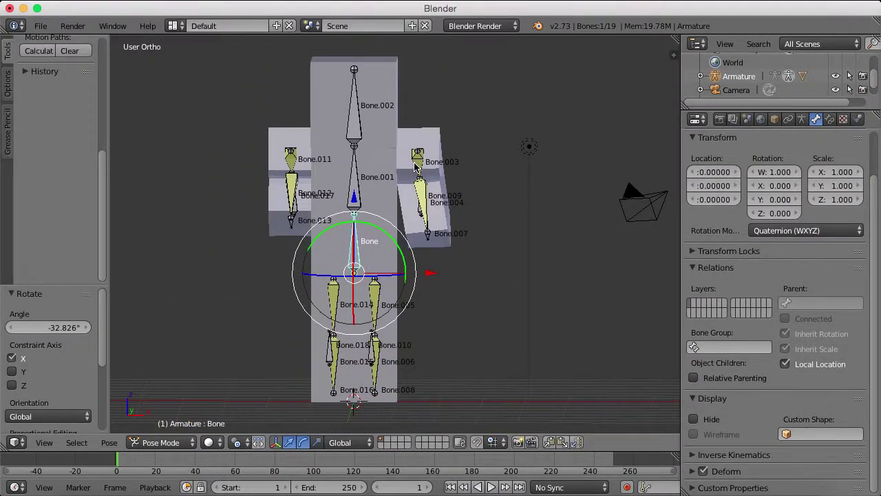
right_click(415, 166)
right_click(294, 165)
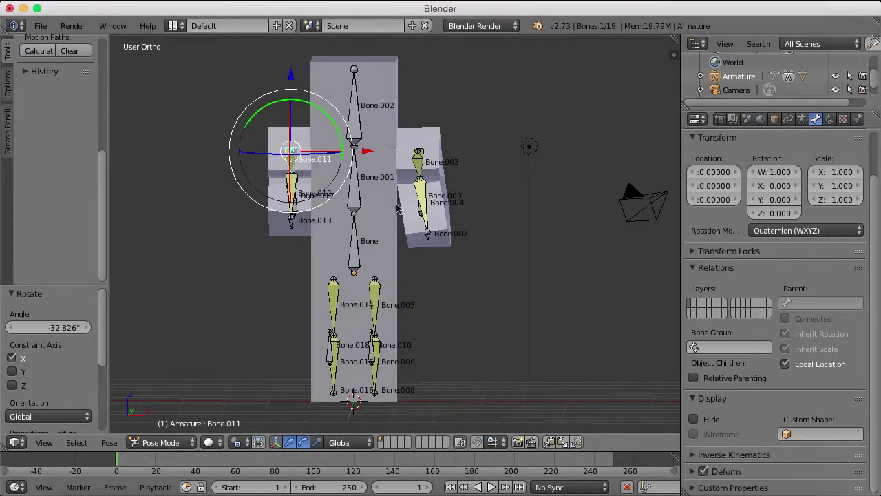
right_click(428, 241)
right_click(290, 228)
right_click(299, 165)
right_click(424, 167)
scroll(429, 236, down, 1)
middle_drag(429, 236, 417, 245)
scroll(417, 245, up, 3)
scroll(418, 244, down, 2)
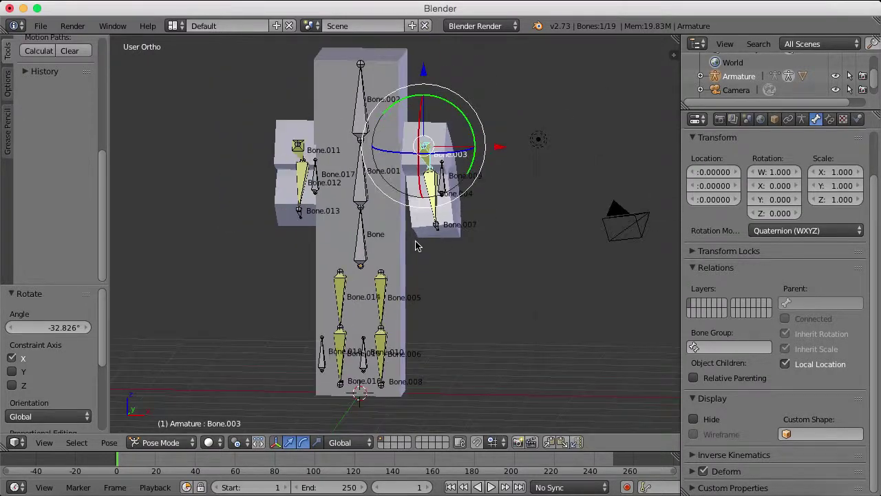
Try moving the lowest spine bone, Bone, upward to test how the body and arms follow
middle_drag(291, 268, 327, 258)
scroll(327, 259, up, 1)
right_click(327, 259)
key(g)
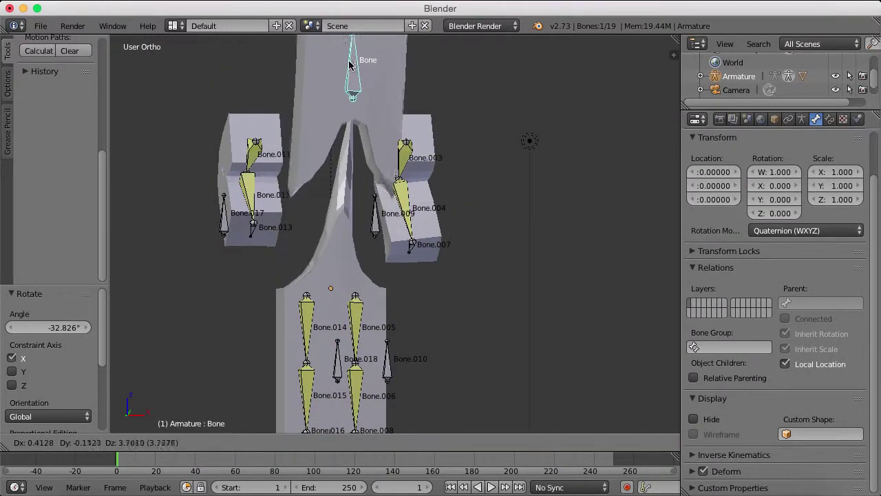
right_click(349, 388)
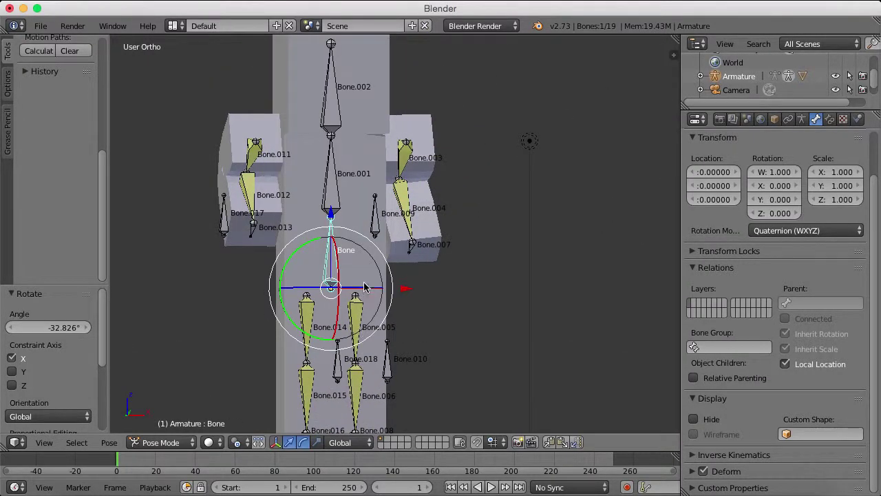
Select the character mesh together with the armature in Object Mode and clear the mesh's parent
right_click(372, 191)
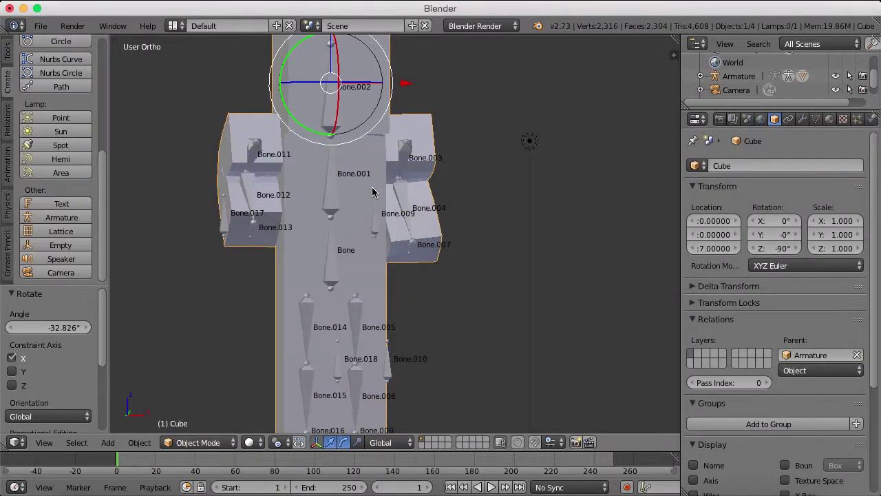
scroll(291, 318, down, 4)
scroll(428, 314, up, 4)
right_click(405, 162)
key(ctrl+Tab)
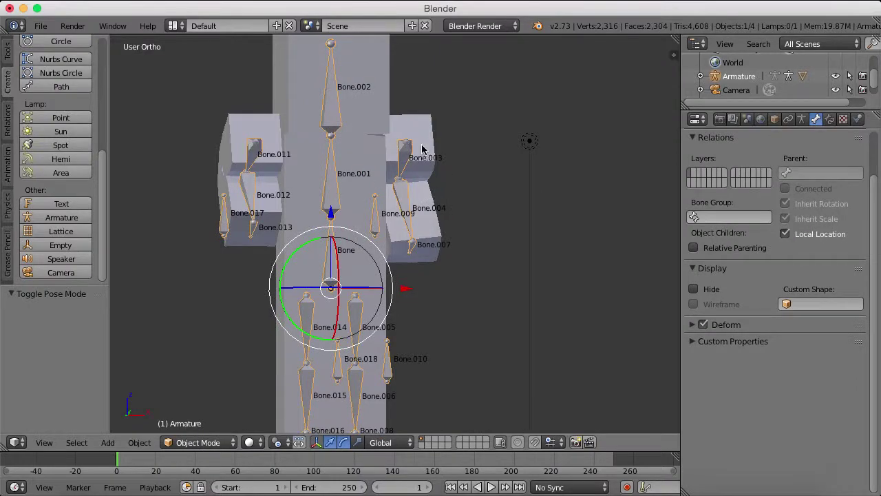
right_click(300, 175)
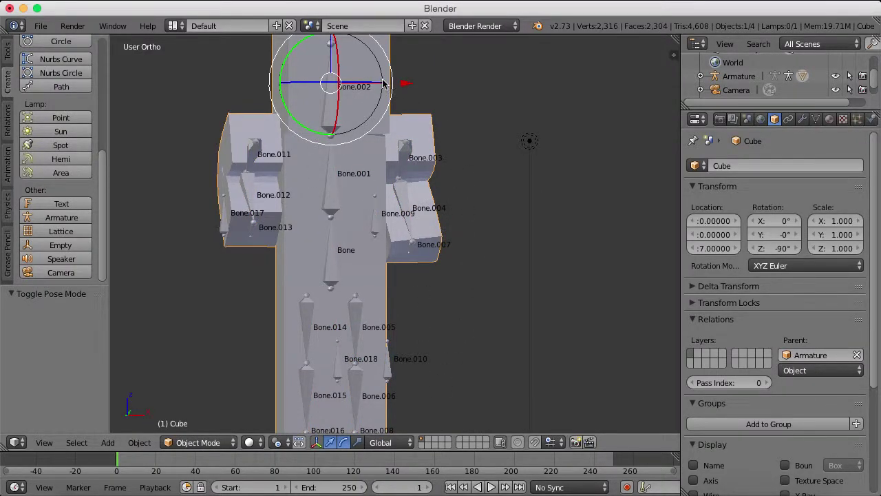
shift+right_click(337, 177)
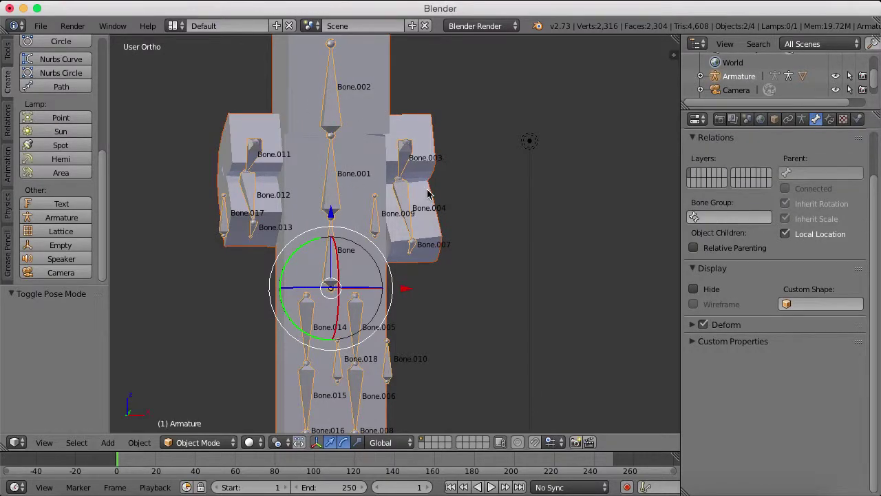
key(alt+p)
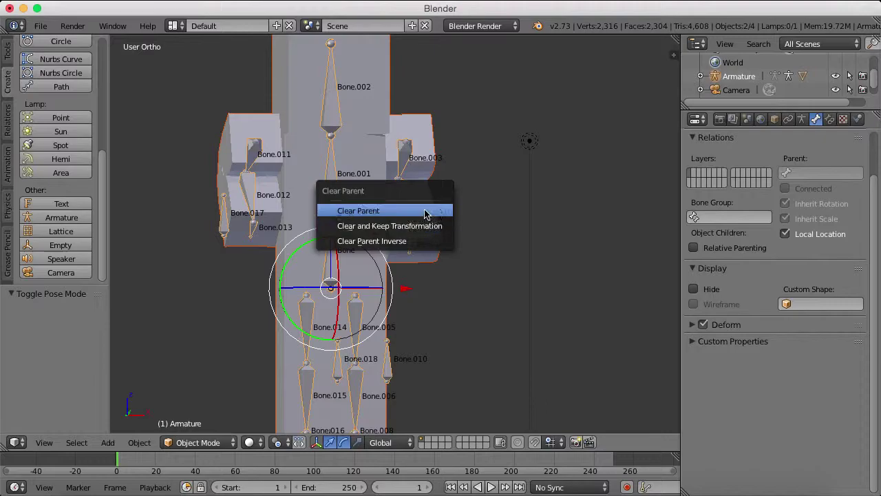
click(426, 211)
In Pose Mode, move the hand bone Bone.007 to test the unparented rig, finishing with 0.820 along Z and 1.482 along X
key(Tab)
scroll(445, 258, up, 4)
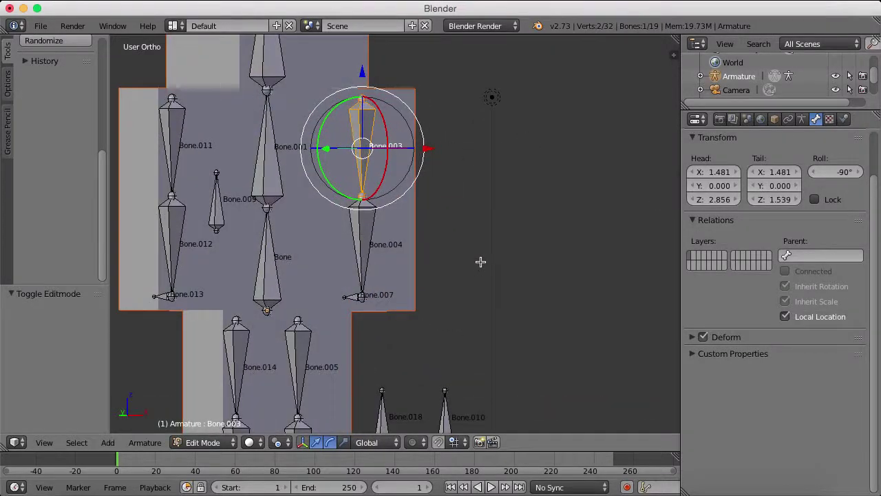
key(ctrl+Tab)
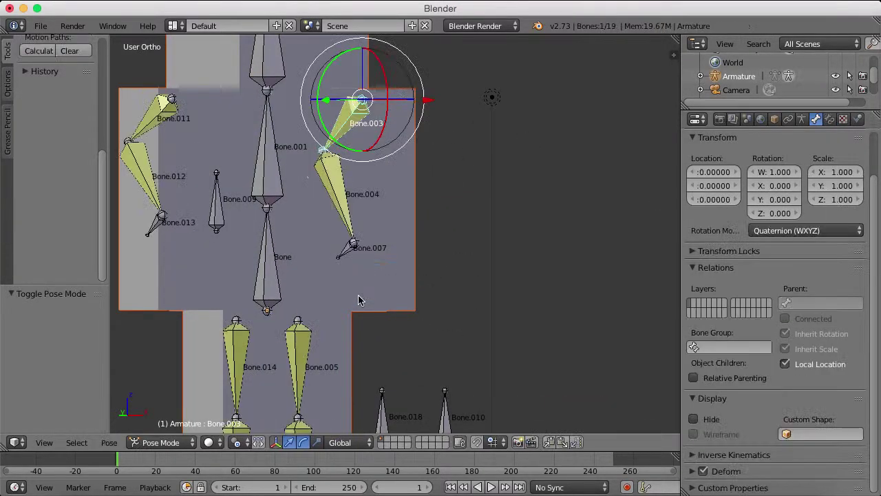
right_click(350, 252)
key(g)
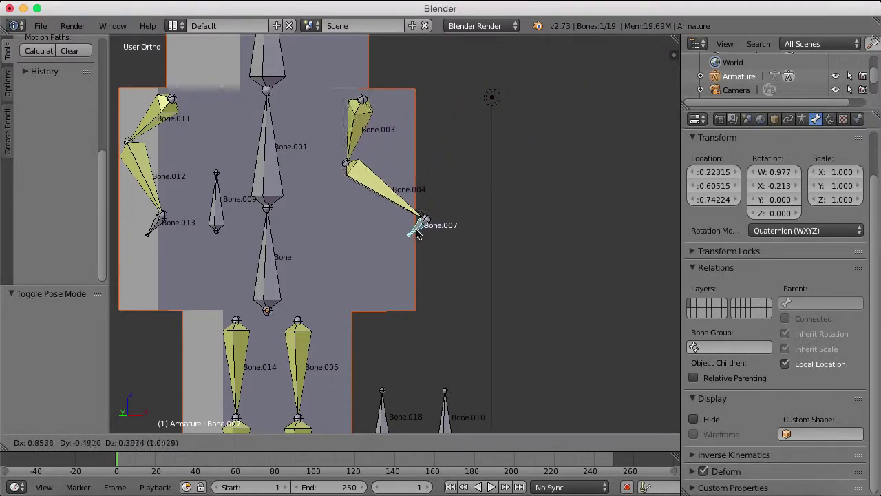
click(338, 258)
drag(319, 242, 392, 229)
scroll(396, 235, down, 3)
middle_drag(420, 252, 370, 270)
drag(430, 165, 429, 130)
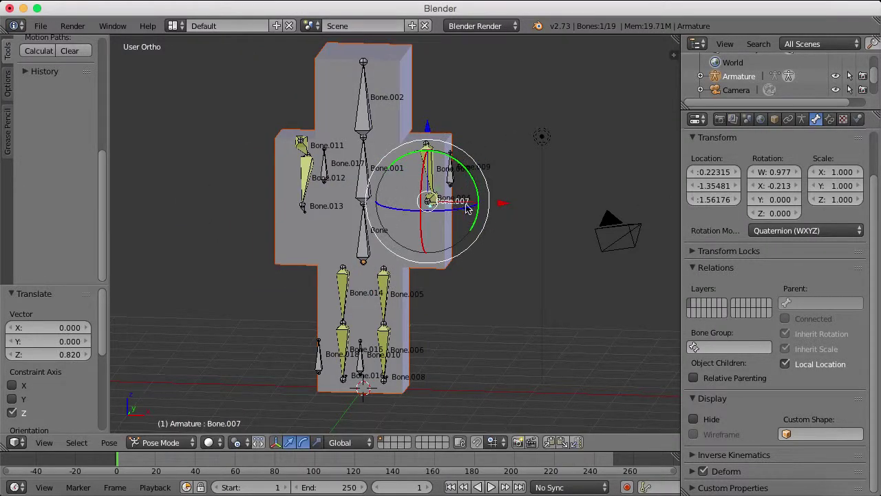
drag(501, 205, 564, 187)
Select the unparented character mesh and inspect it in Edit Mode before returning to Object Mode
right_click(307, 208)
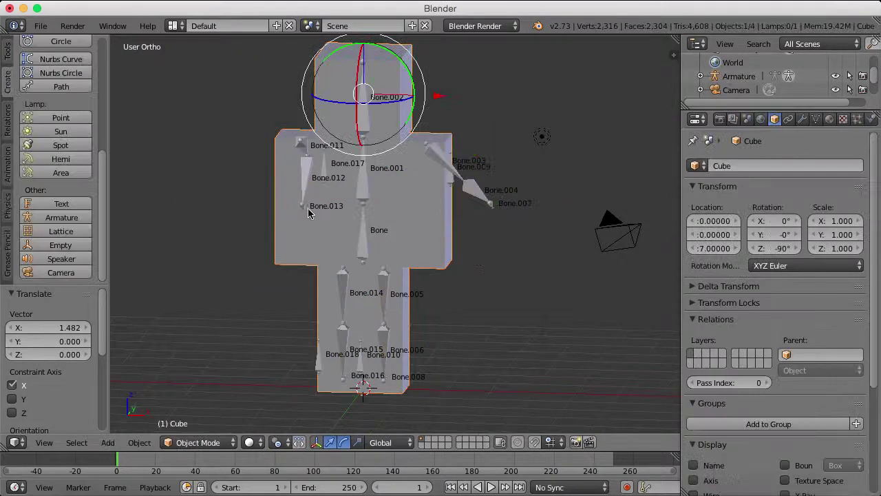
right_click(307, 219)
right_click(451, 235)
key(Tab)
scroll(464, 233, up, 1)
right_click(460, 234)
key(Tab)
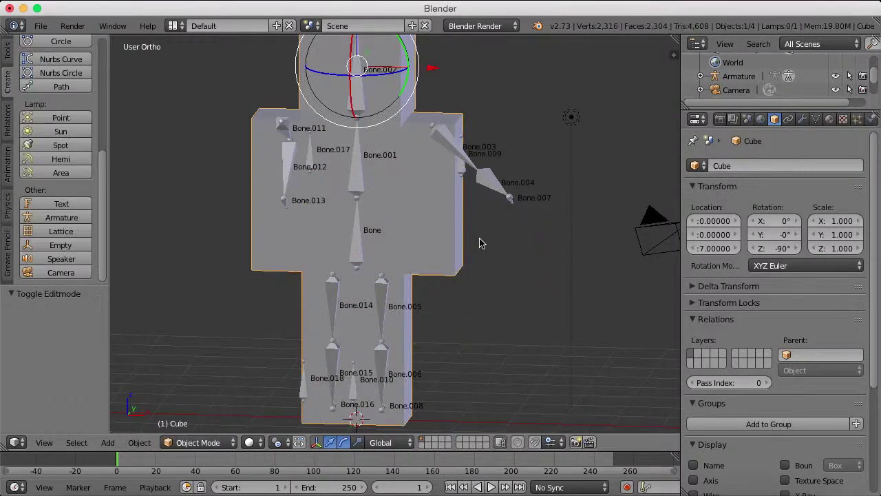
Compare the armature's rest position in Edit Mode with its posed arms in Object and Pose Mode
right_click(483, 170)
key(ctrl+Tab)
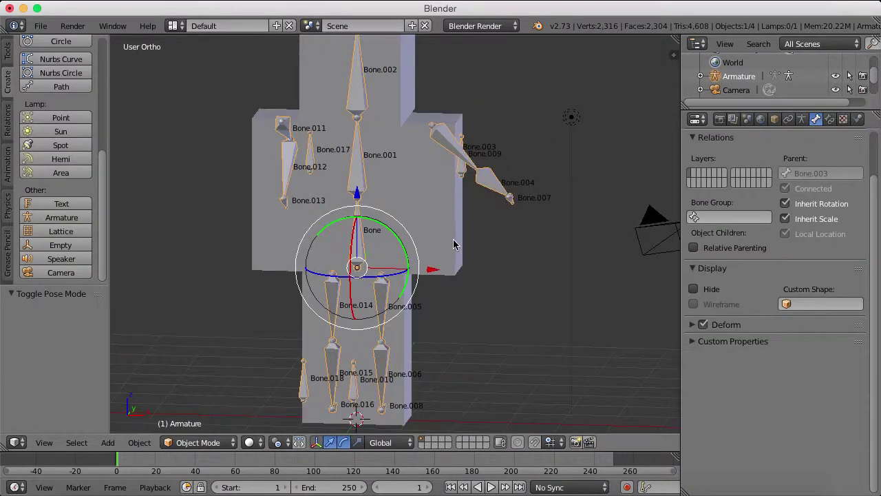
key(Tab)
scroll(454, 243, down, 1)
middle_drag(454, 244, 464, 227)
scroll(464, 225, up, 6)
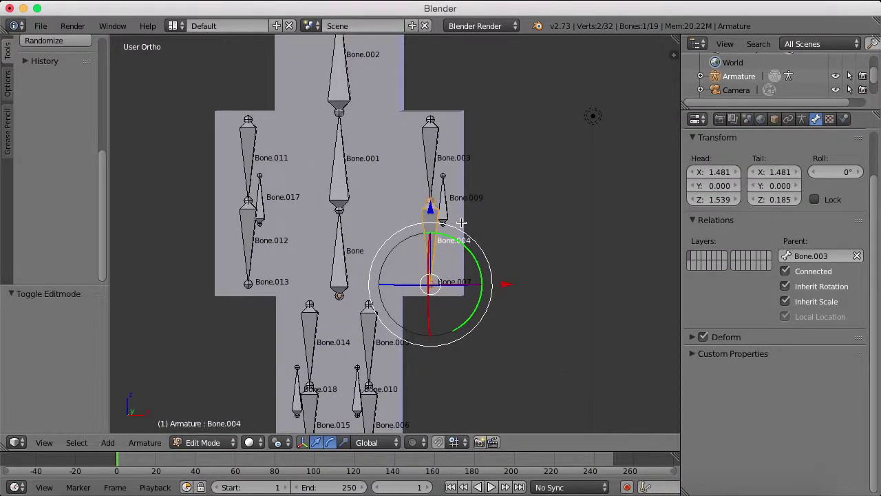
scroll(511, 205, down, 3)
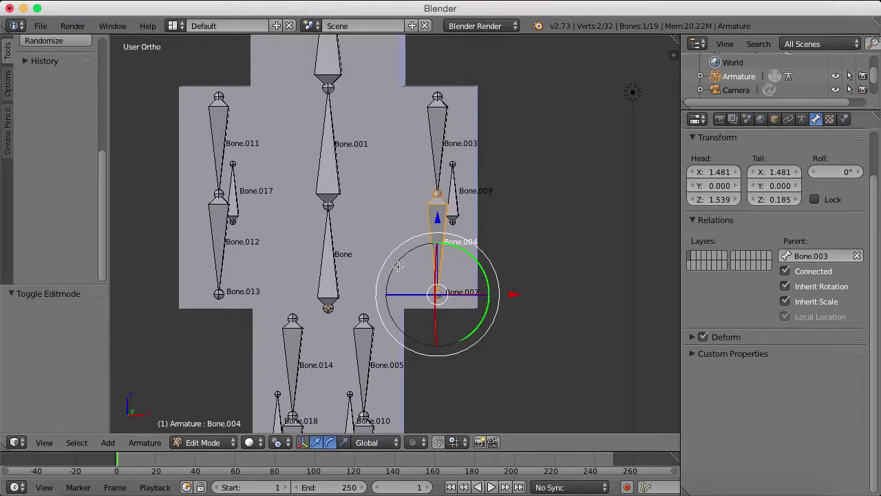
key(Tab)
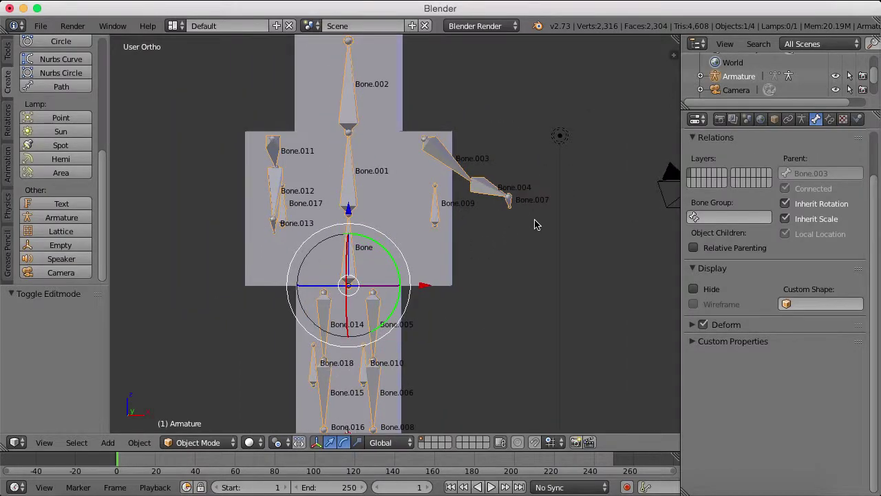
key(ctrl+Tab)
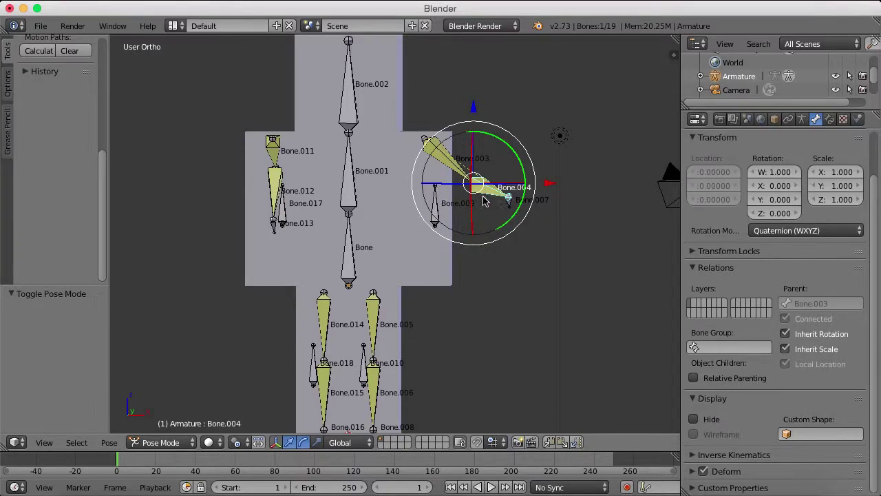
mouse_move(484, 201)
middle_down()
mouse_move(477, 216)
mouse_move(471, 199)
middle_up()
key(ctrl+Tab)
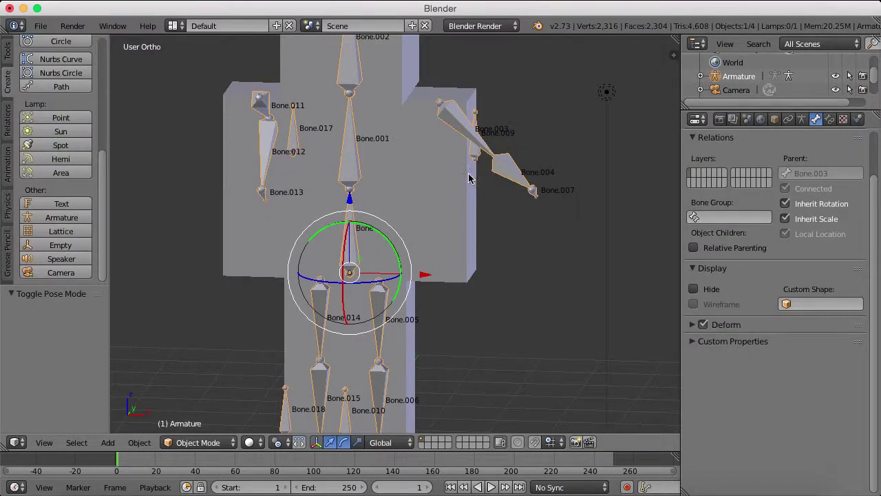
Select the character mesh and the armature, and parent the mesh to the armature again so the bones deform it
right_click(459, 185)
shift+right_click(508, 173)
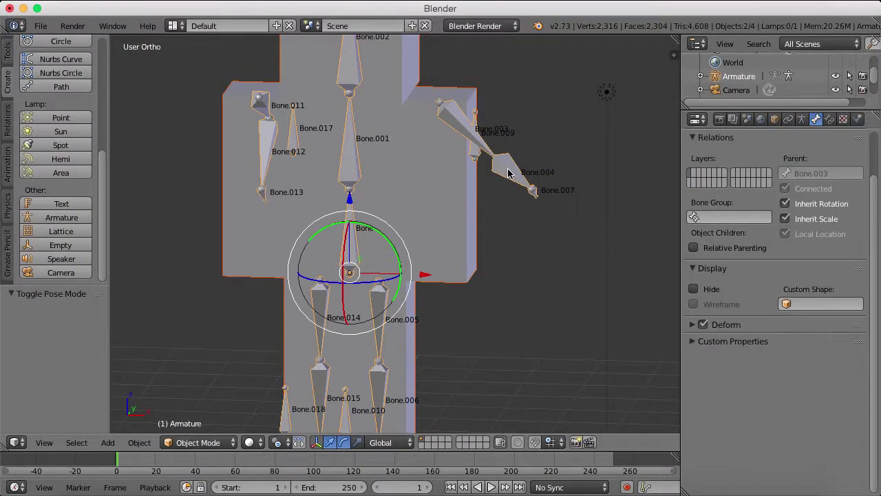
key(alt+p)
key(Escape)
key(ctrl+p)
click(532, 146)
Put the armature in Pose Mode and try moving the hand bone Bone.007 to test the arm's deformation
key(Tab)
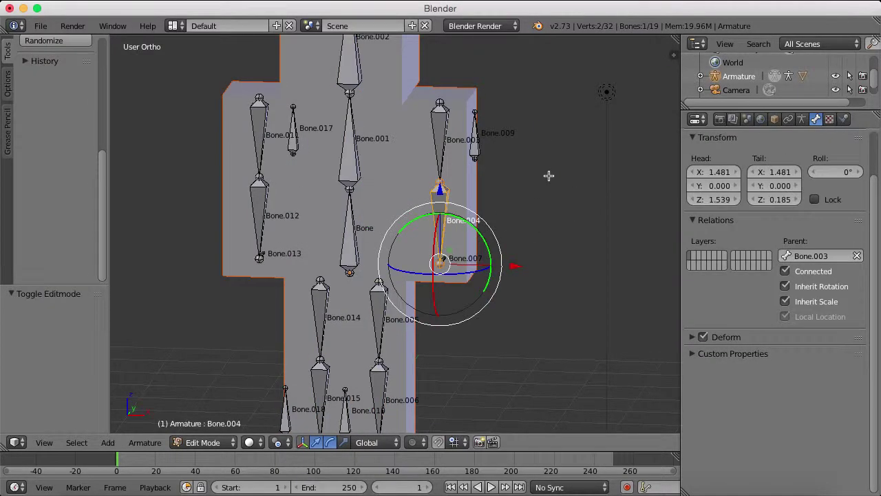
key(ctrl+Tab)
key(g)
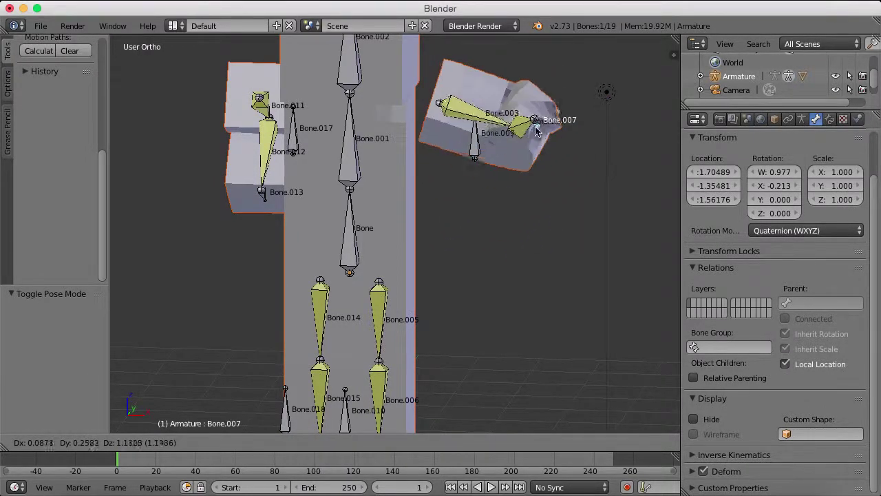
right_click(471, 314)
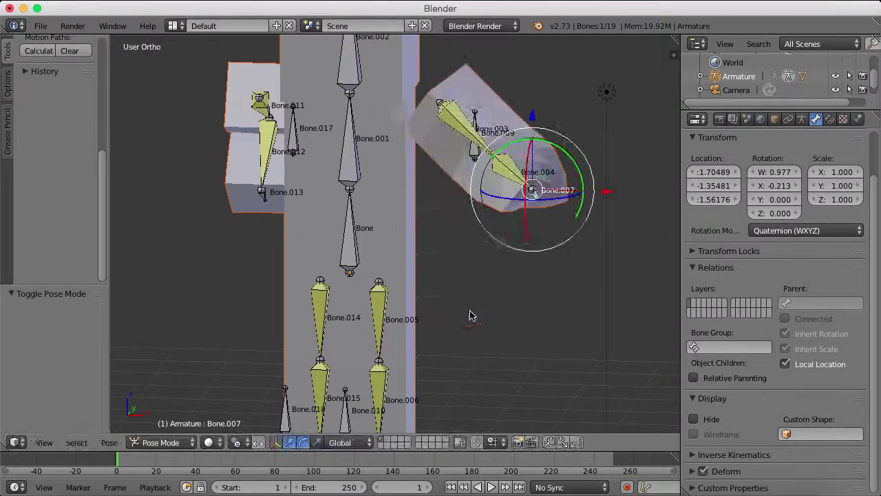
Select the lowest spine bone with both upper leg bones, Bone.014 and Bone.005, and try moving them vertically
scroll(472, 315, down, 6)
middle_drag(473, 314, 507, 295)
scroll(507, 295, up, 6)
scroll(369, 259, down, 4)
right_click(357, 275)
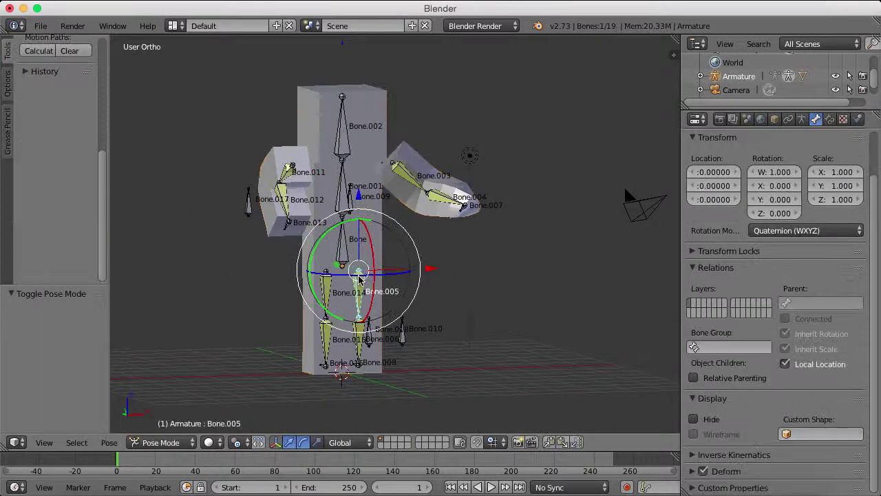
right_click(346, 270)
shift+right_click(331, 292)
shift+right_click(376, 298)
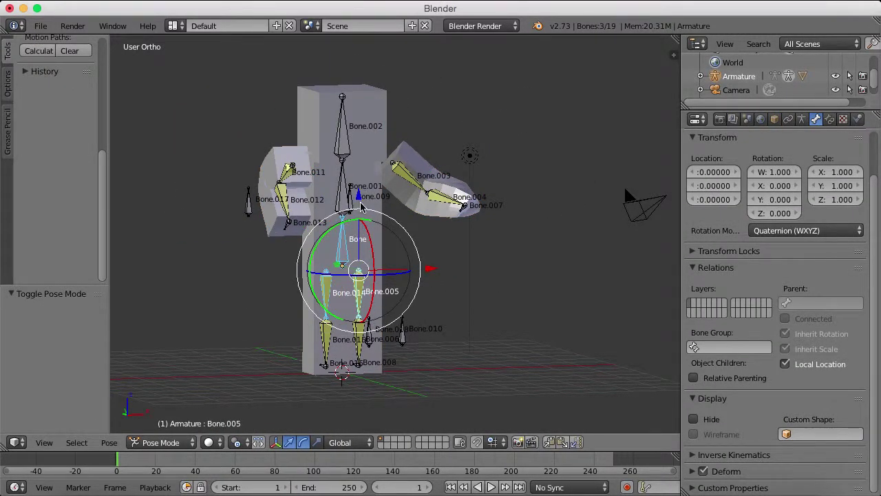
drag(360, 204, 364, 224)
right_click(364, 224)
Move the selected lowest spine and upper leg bones -0.330 along Z to bend the knees
scroll(391, 280, down, 2)
middle_drag(398, 173, 376, 179)
scroll(377, 179, up, 3)
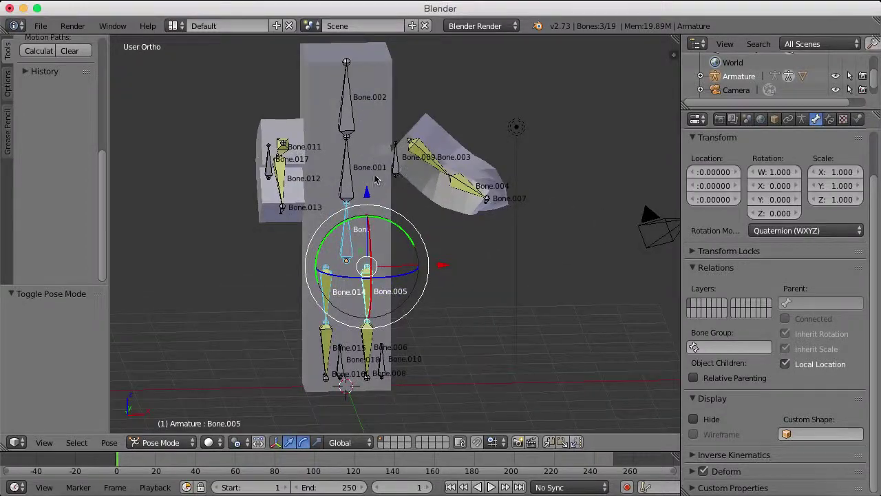
drag(367, 194, 367, 205)
Select both foot bones, Bone.008 and Bone.016, and try scaling them along global X
middle_drag(361, 314, 407, 314)
scroll(407, 314, up, 1)
right_click(277, 414)
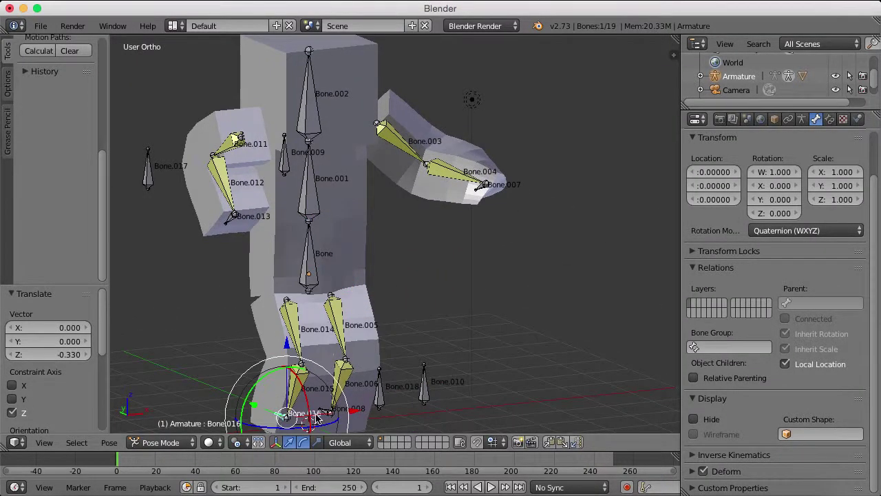
shift+right_click(349, 402)
right_click(328, 412)
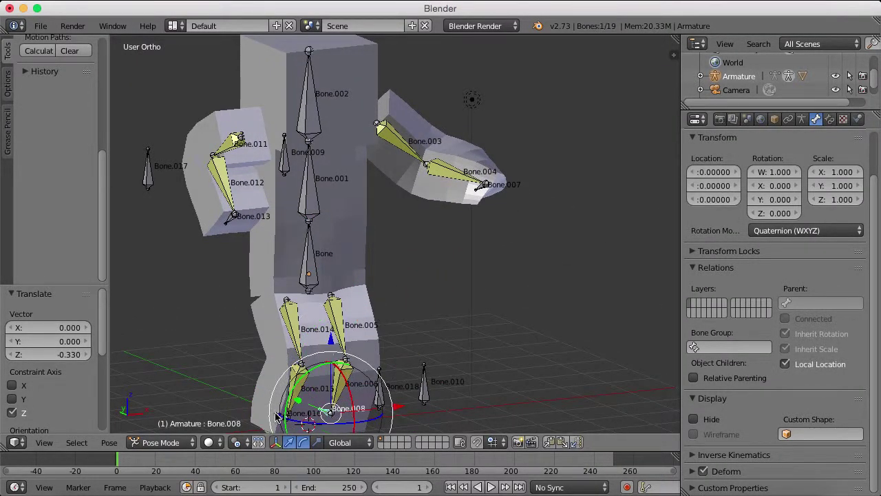
shift+right_click(278, 416)
middle_drag(449, 335, 408, 331)
key(s)
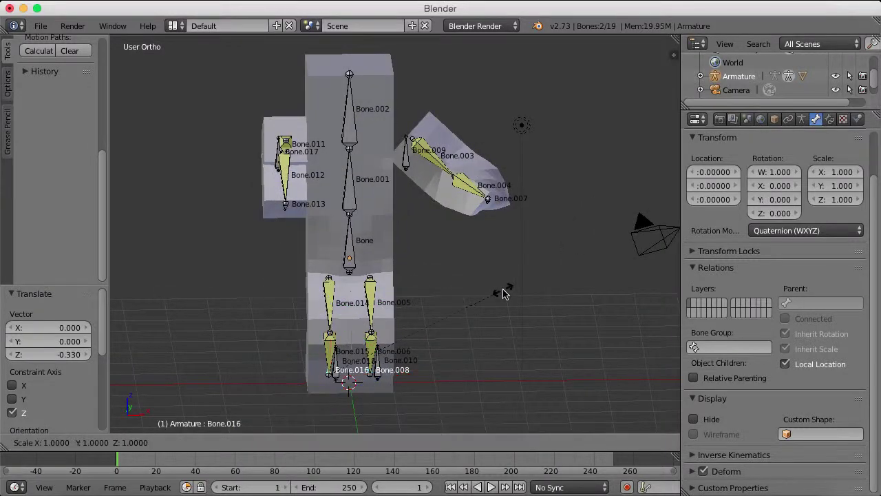
key(x)
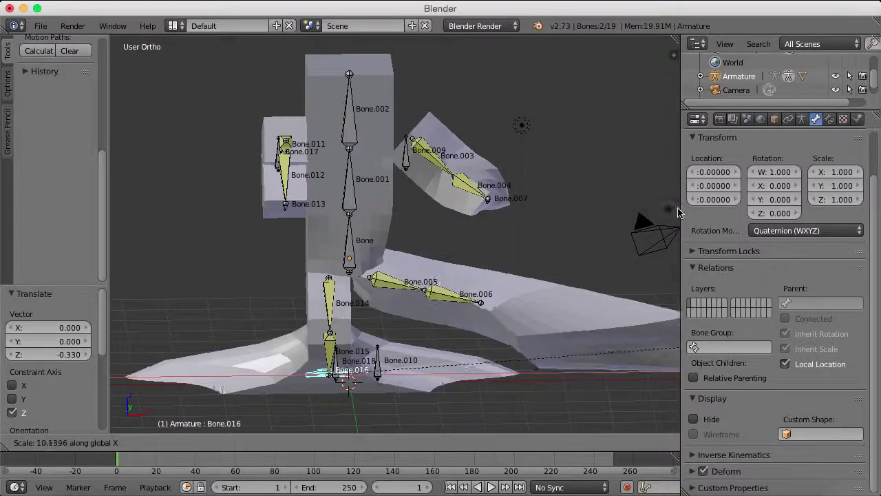
key(Escape)
Try rotating the head bone, Bone.002, to test how the head mesh deforms
scroll(647, 237, down, 5)
middle_drag(597, 242, 523, 254)
scroll(524, 253, up, 6)
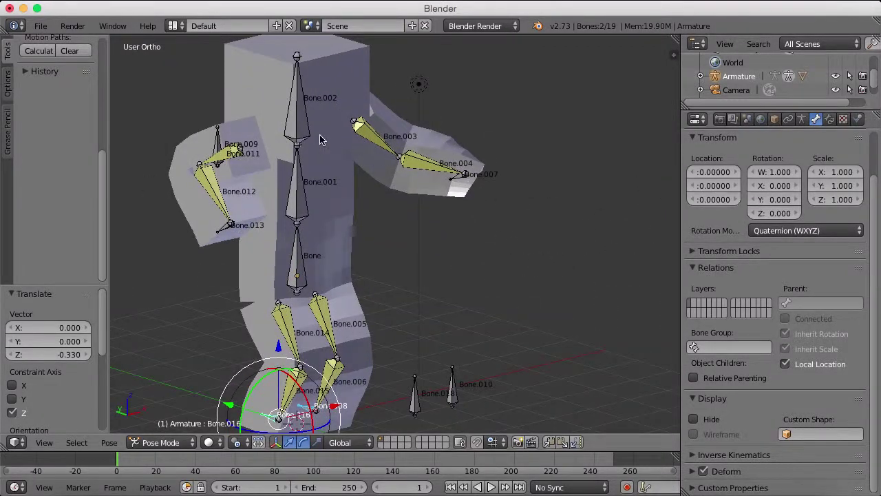
right_click(313, 134)
key(r)
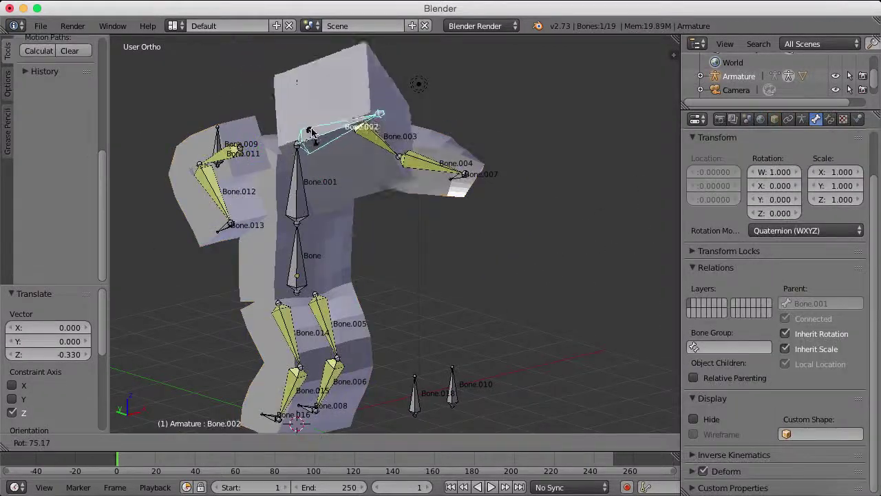
key(Escape)
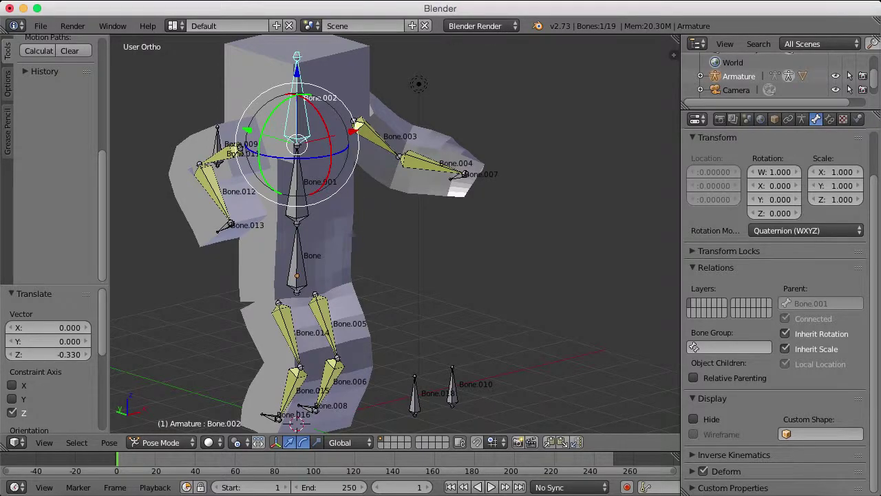